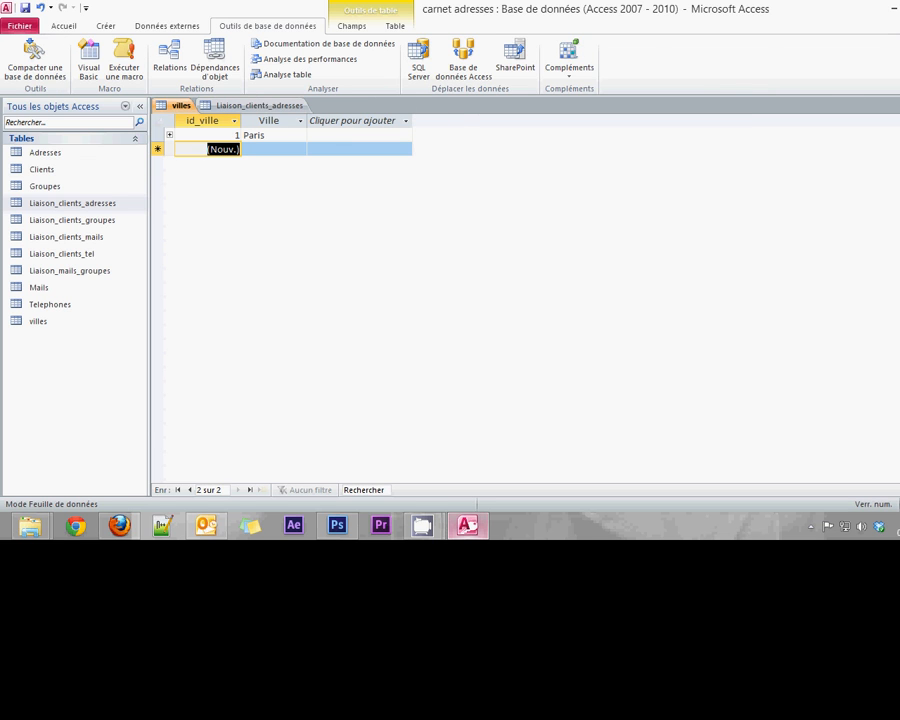
Close the villes and Liaison_clients_adresses tables and show the Créer ribbon options
{"action": "key", "text": "ctrl+w"}
{"action": "key", "text": "ctrl+w"}
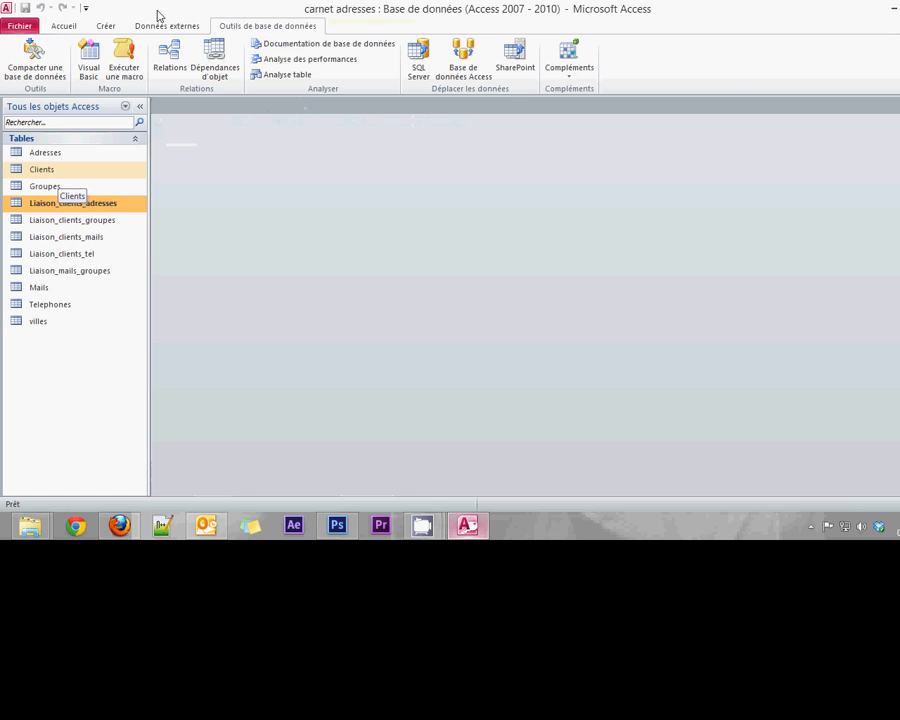
{"action": "left_click", "coordinate": [102, 26]}
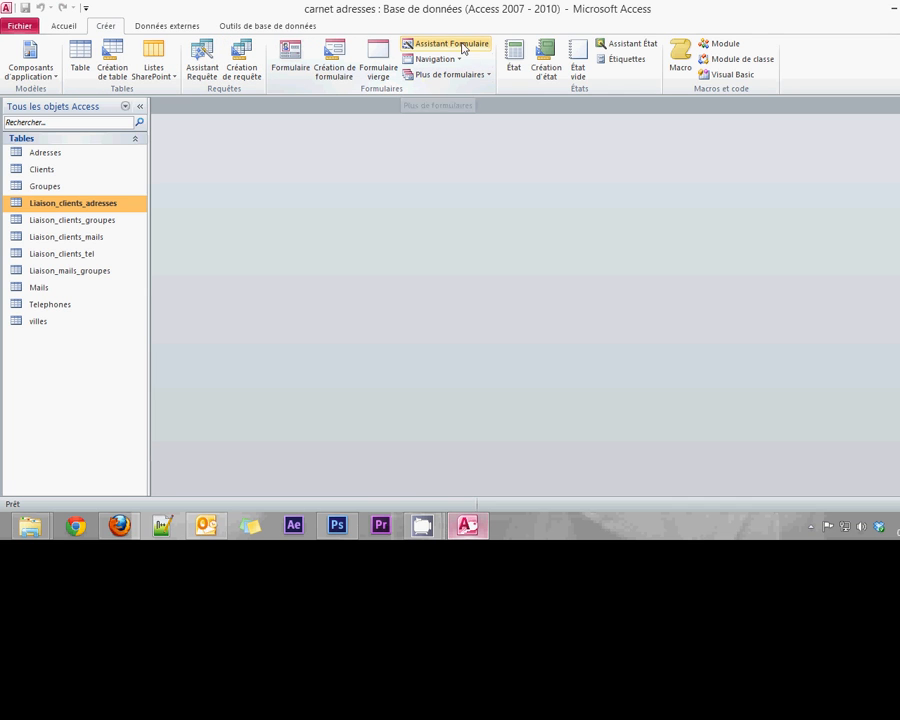
Start the Form Wizard with Table : Clients as its source
{"action": "left_click", "coordinate": [408, 51]}
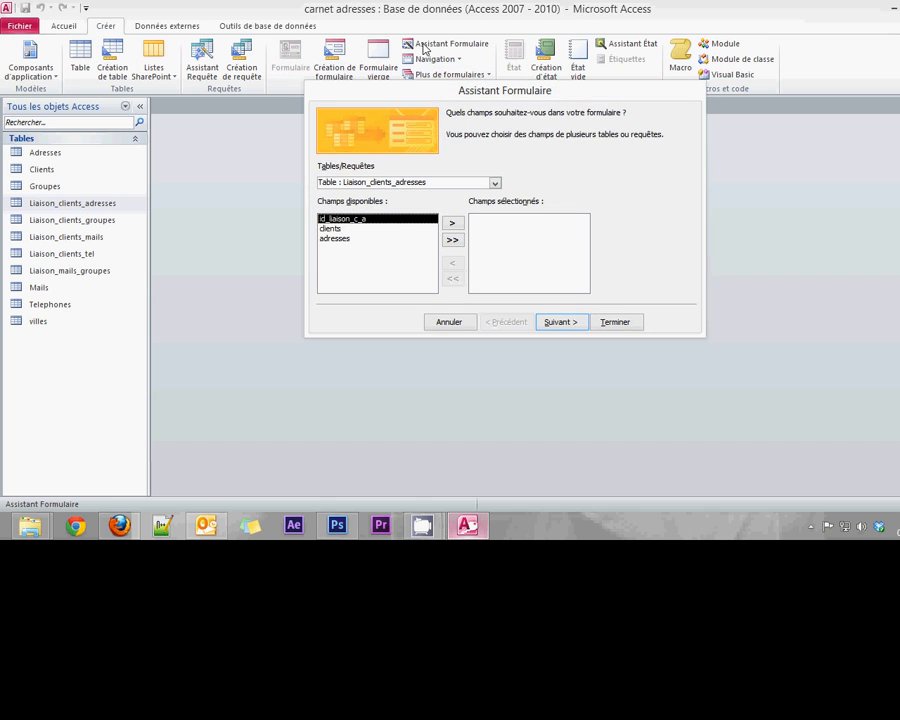
{"action": "left_click_drag", "start_coordinate": [437, 87], "coordinate": [470, 132]}
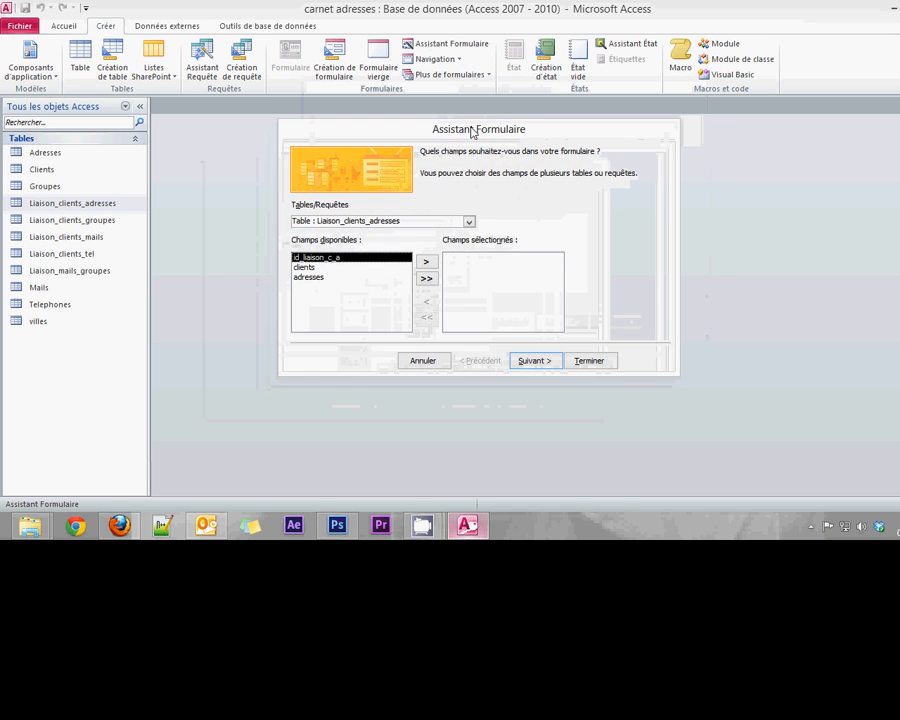
{"action": "left_click", "coordinate": [469, 222]}
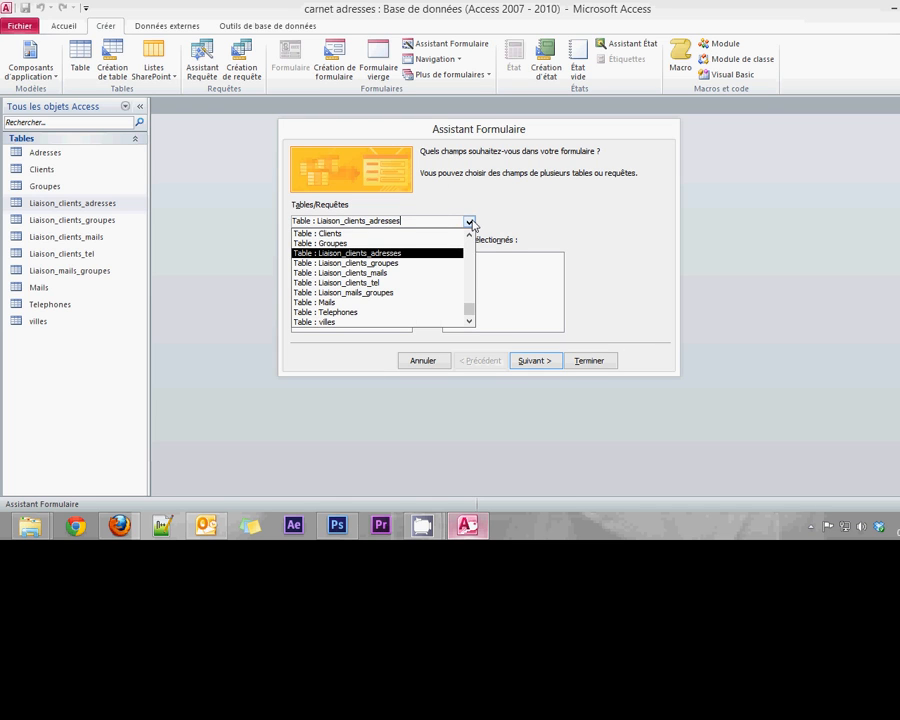
{"action": "left_click", "coordinate": [325, 233]}
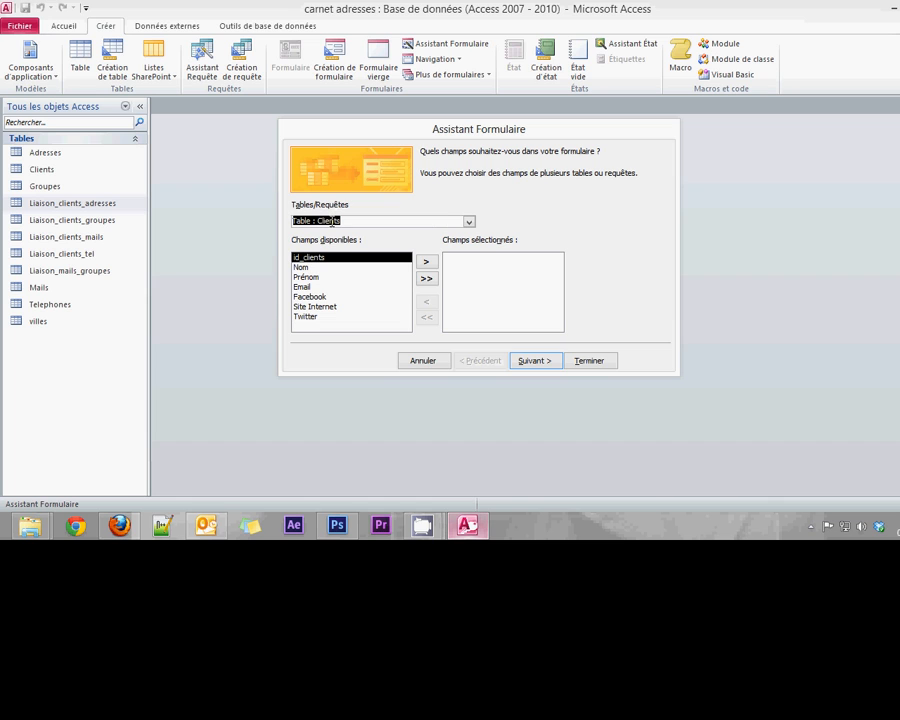
Add the Nom, Prénom, Email, Facebook, Site Internet and Twitter fields, then continue
{"action": "left_click", "coordinate": [304, 268]}
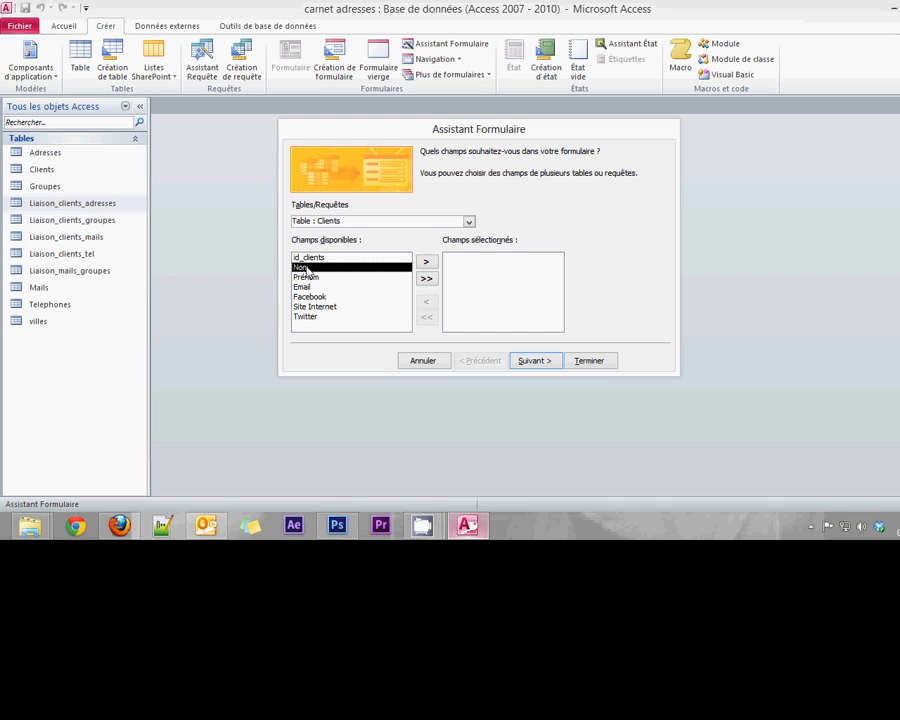
{"action": "double_click", "coordinate": [307, 268]}
{"action": "double_click", "coordinate": [307, 268]}
{"action": "double_click", "coordinate": [307, 268]}
{"action": "double_click", "coordinate": [308, 269]}
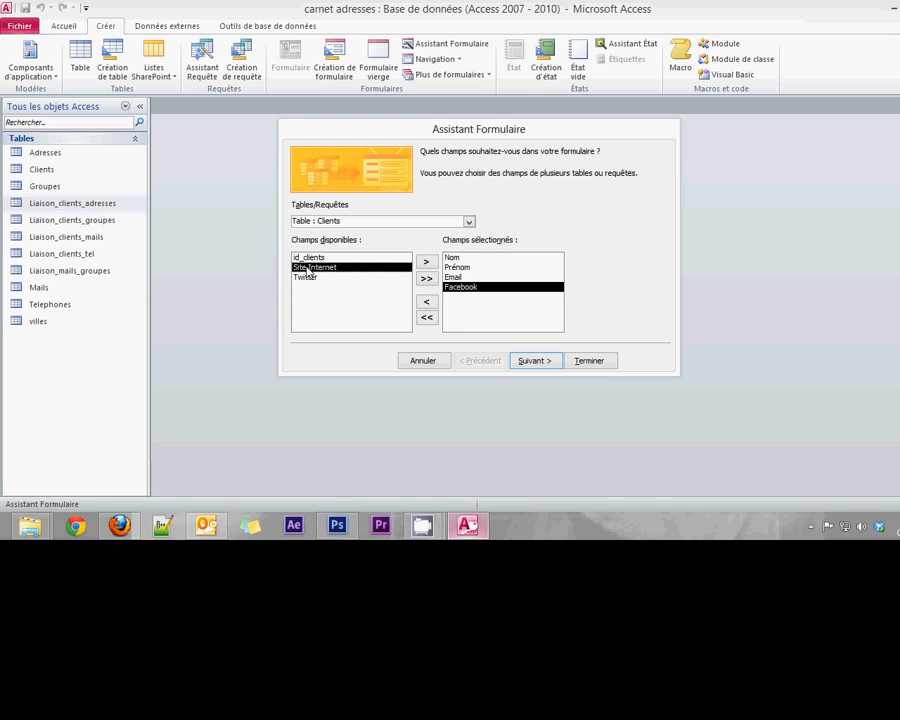
{"action": "double_click", "coordinate": [308, 268]}
{"action": "double_click", "coordinate": [307, 268]}
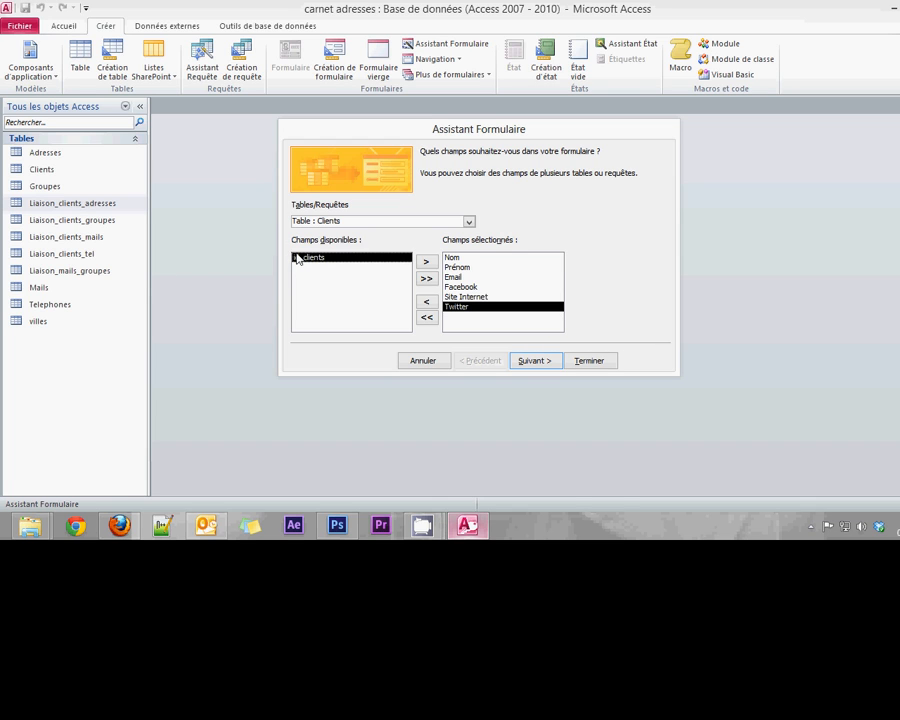
{"action": "left_click", "coordinate": [535, 361]}
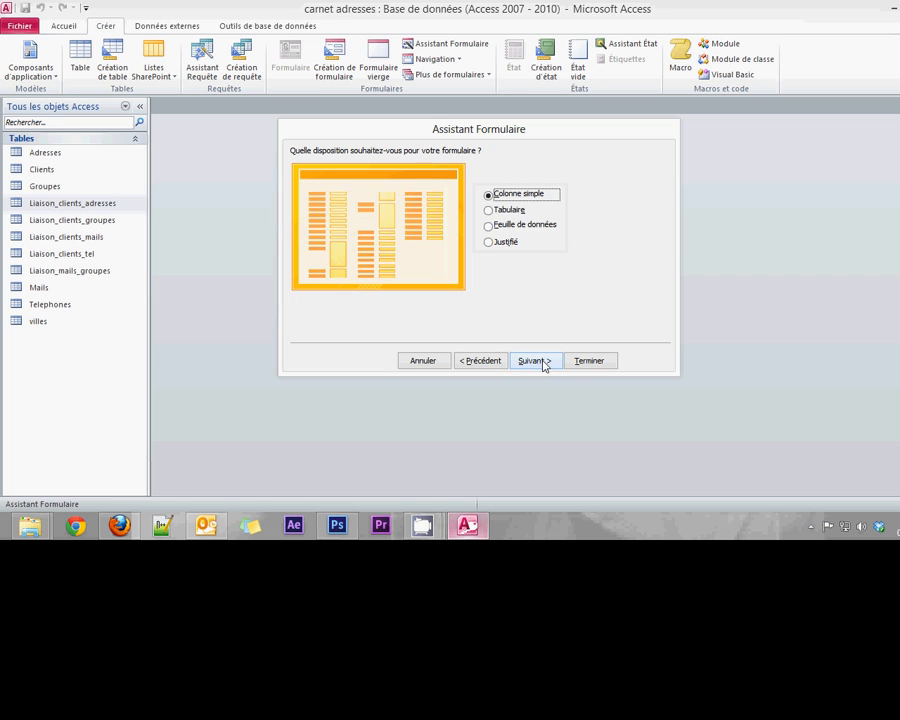
Keep the Colonne simple layout after previewing Tabulaire, and continue to the title step
{"action": "left_click", "coordinate": [489, 210]}
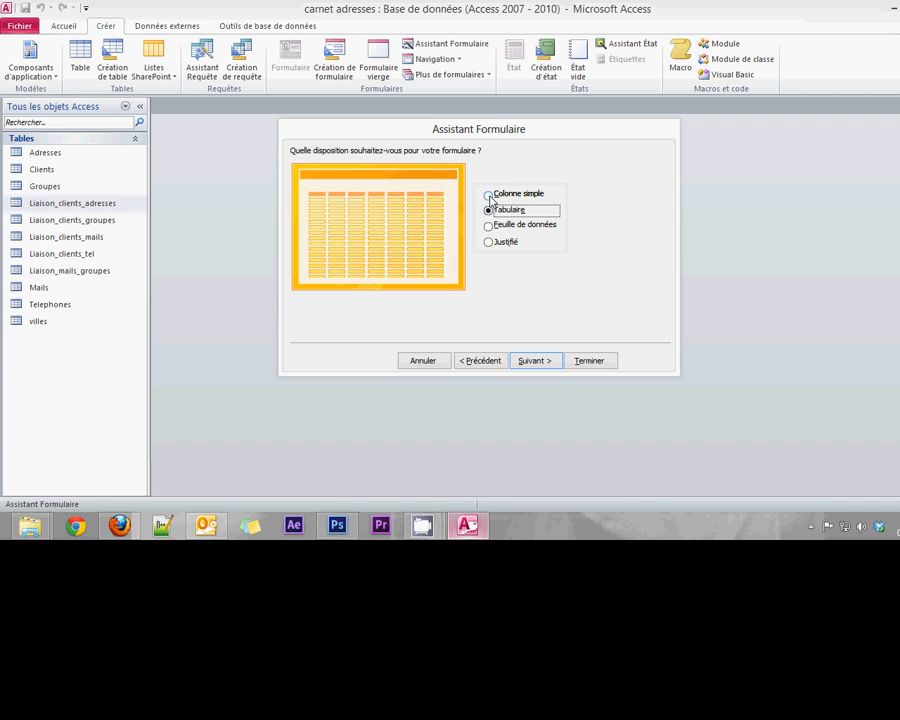
{"action": "left_click", "coordinate": [489, 194]}
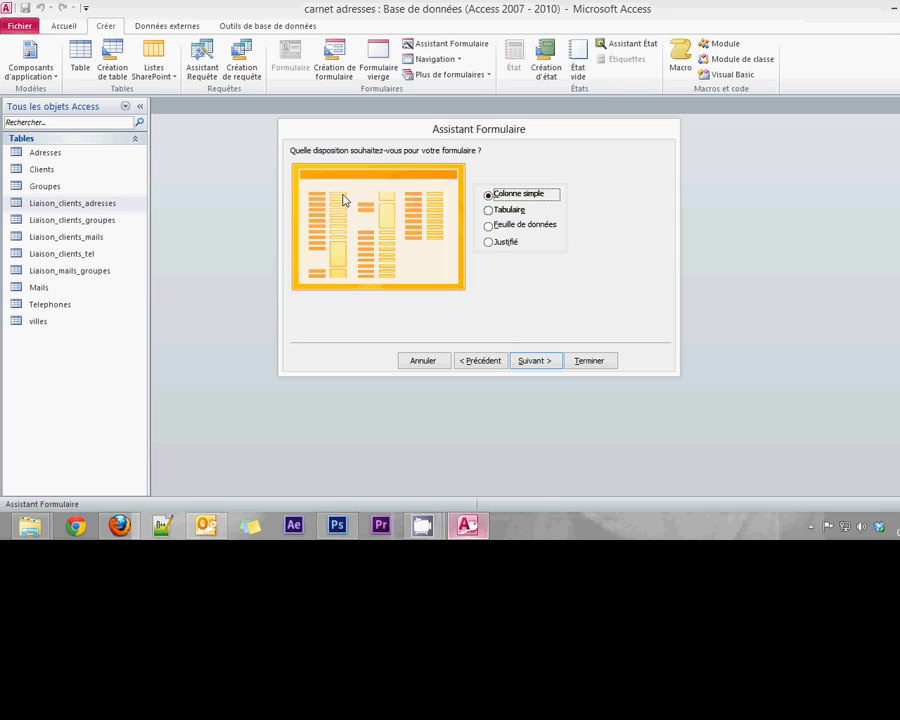
{"action": "left_click", "coordinate": [531, 361]}
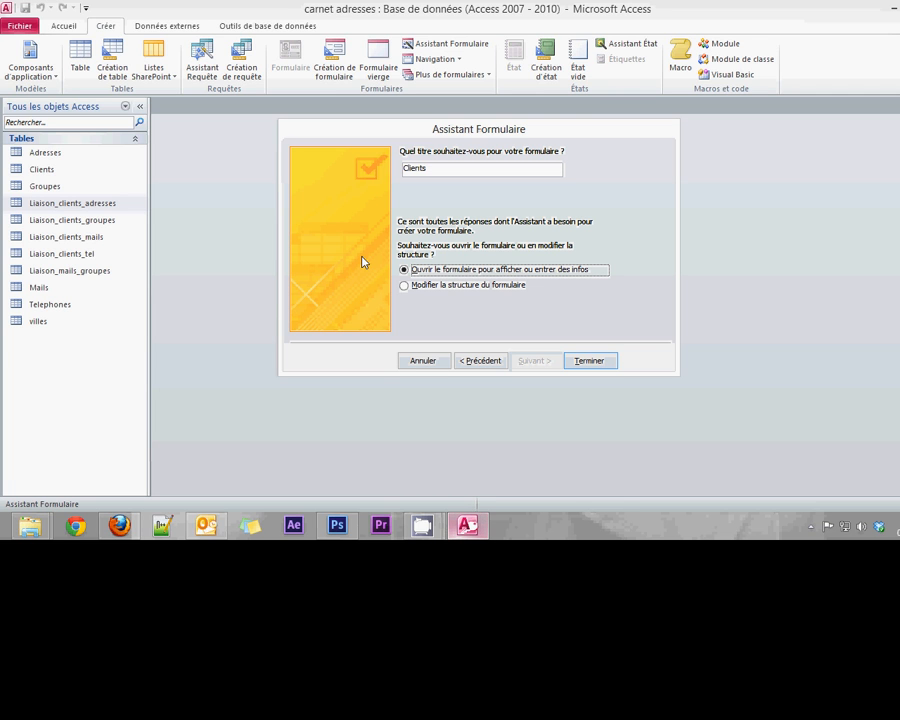
Choose 'Modifier la structure du formulaire' and finish the wizard to open the Clients form in Design view
{"action": "left_click", "coordinate": [461, 288]}
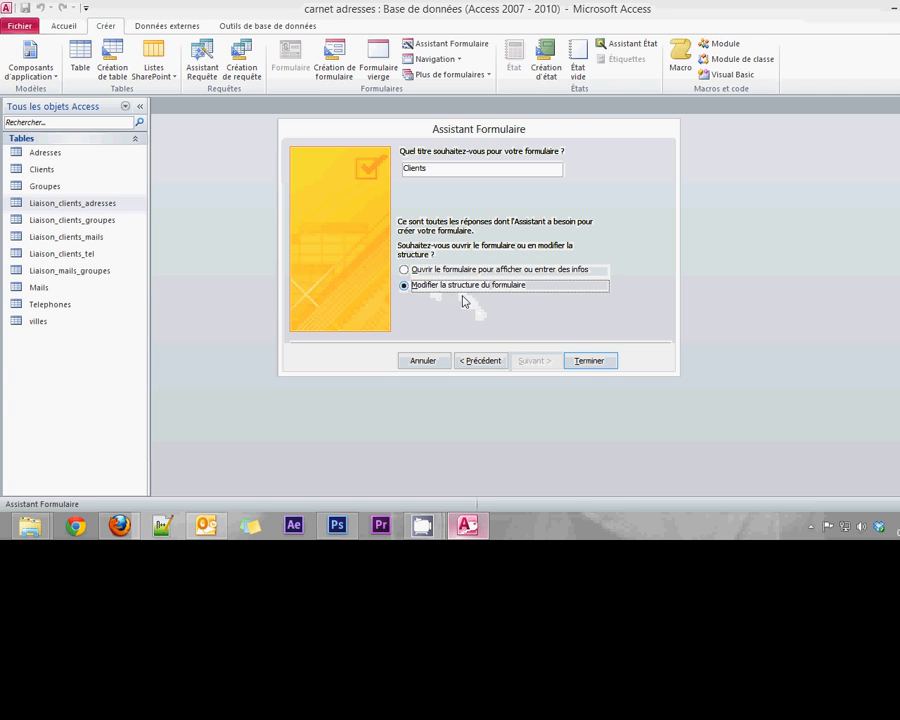
{"action": "left_click", "coordinate": [589, 362]}
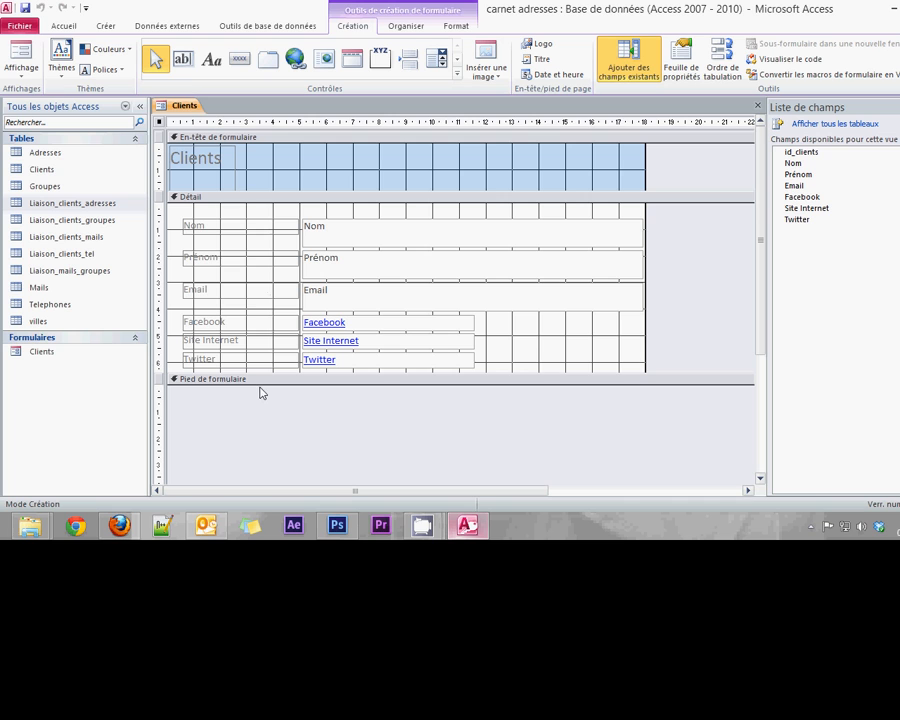
Resize the Clients title label and drag the header's bottom edge up to fit it
{"action": "mouse_move", "coordinate": [259, 384]}
{"action": "left_mouse_down"}
{"action": "mouse_move", "coordinate": [259, 402]}
{"action": "mouse_move", "coordinate": [258, 381]}
{"action": "left_mouse_up"}
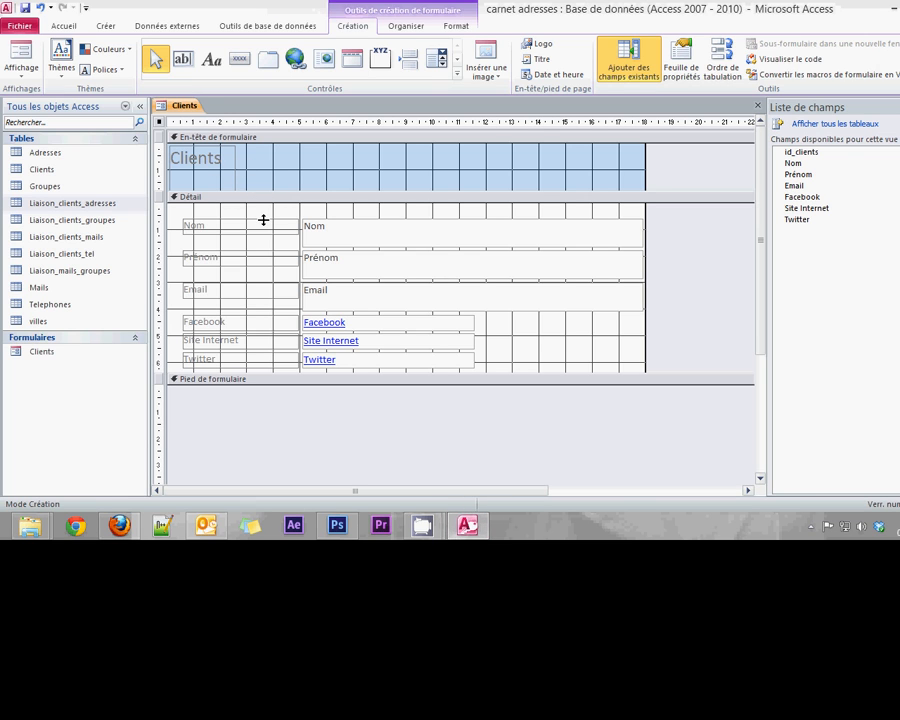
{"action": "left_click", "coordinate": [216, 187]}
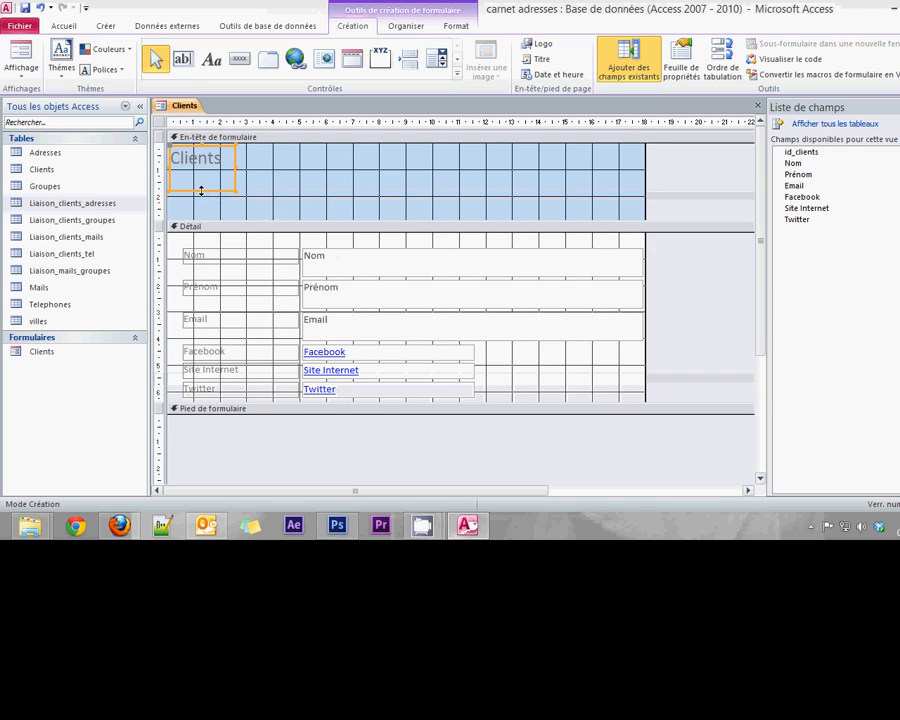
{"action": "left_click_drag", "start_coordinate": [201, 190], "coordinate": [203, 170]}
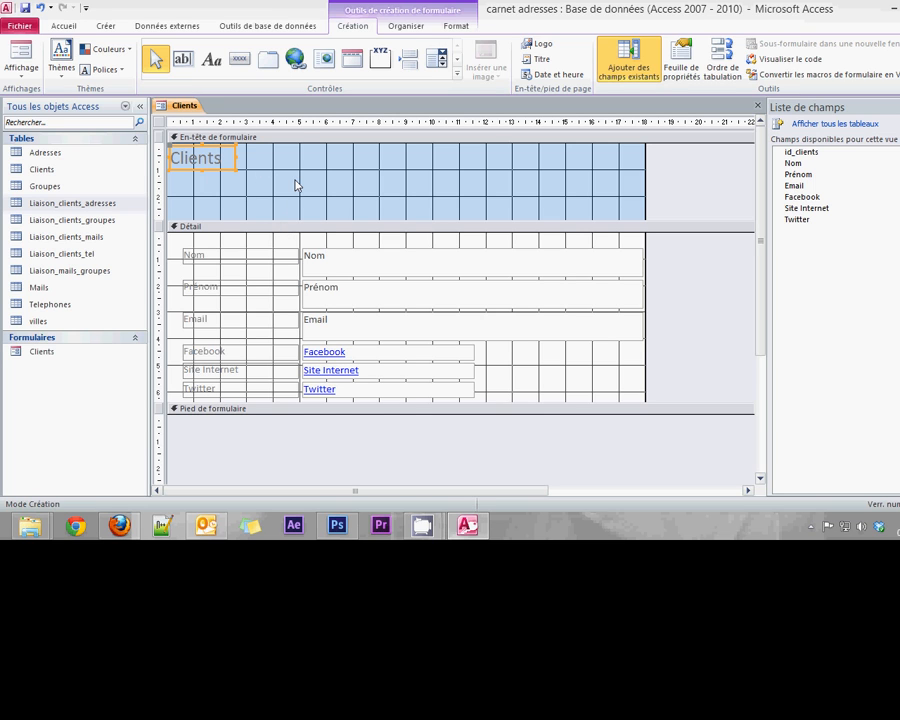
{"action": "left_click_drag", "start_coordinate": [284, 218], "coordinate": [284, 170]}
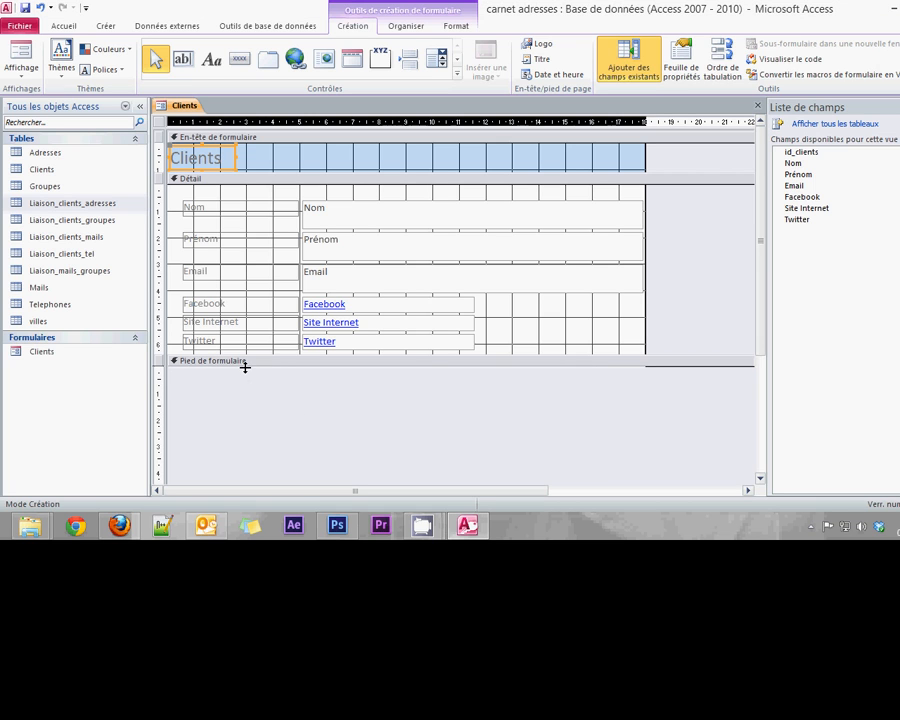
Add a footer label 'Formulaire de contact client - 2013' and move it to the footer's right
{"action": "left_click_drag", "start_coordinate": [245, 367], "coordinate": [246, 404]}
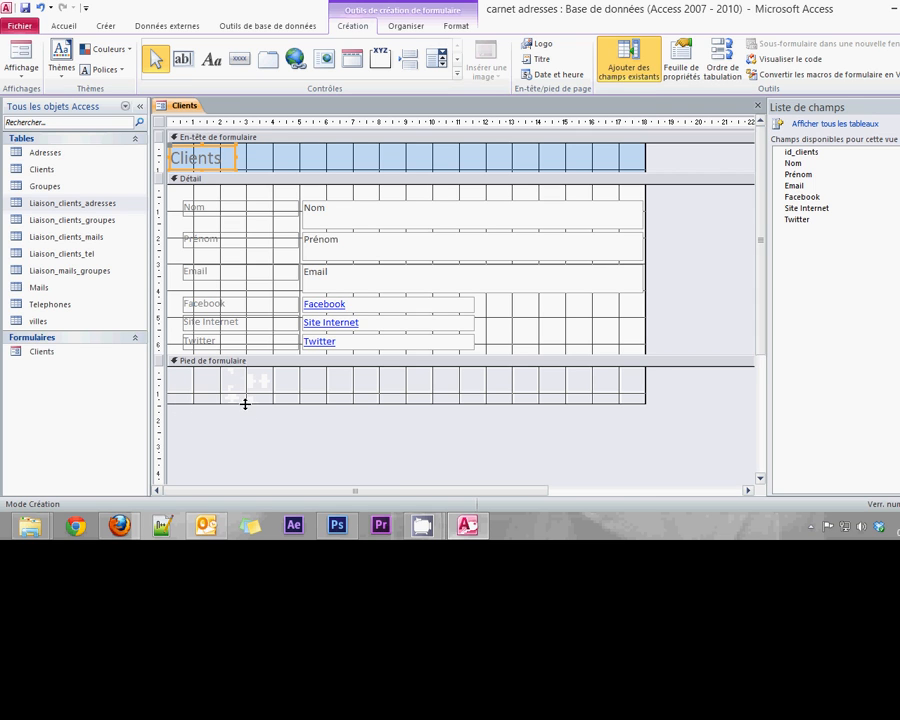
{"action": "left_click_drag", "start_coordinate": [233, 404], "coordinate": [277, 386]}
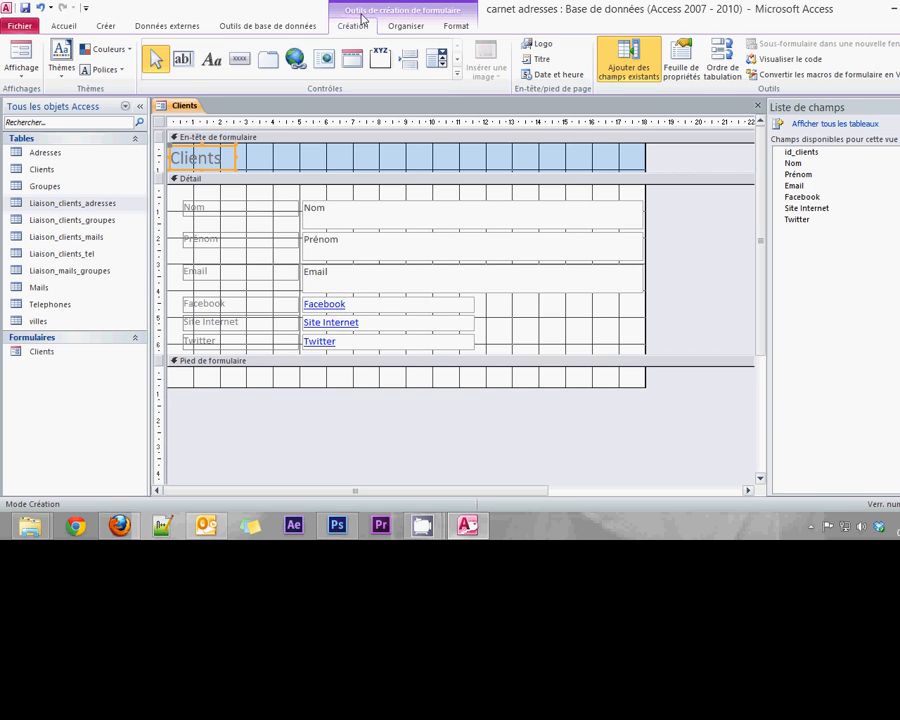
{"action": "left_click", "coordinate": [211, 62]}
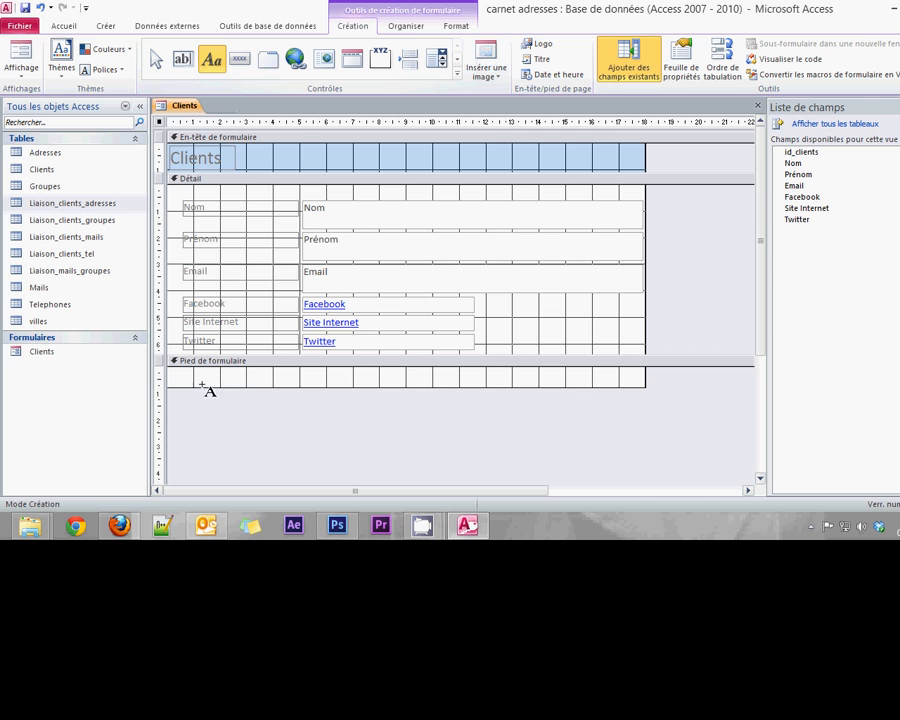
{"action": "left_click", "coordinate": [245, 382]}
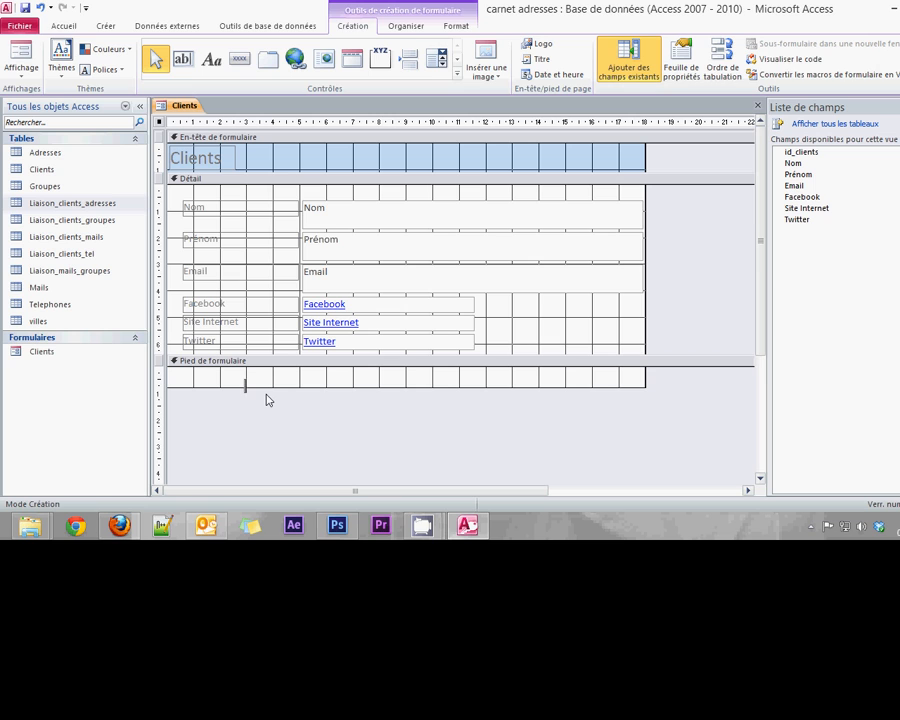
{"action": "type", "text": "Formulaire de contact client"}
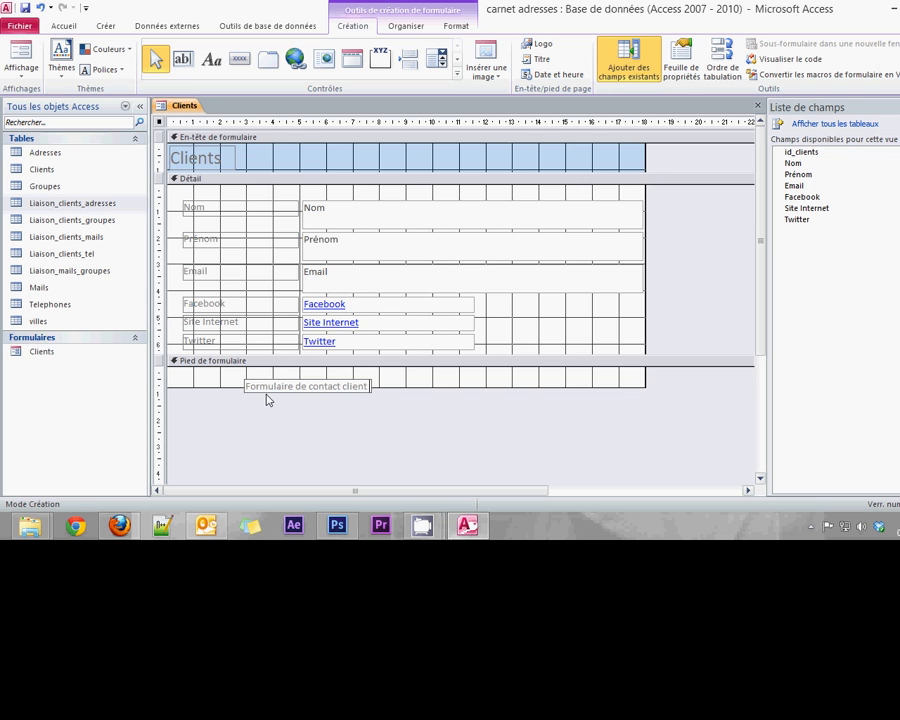
{"action": "type", "text": " - 2013"}
{"action": "left_click", "coordinate": [266, 382]}
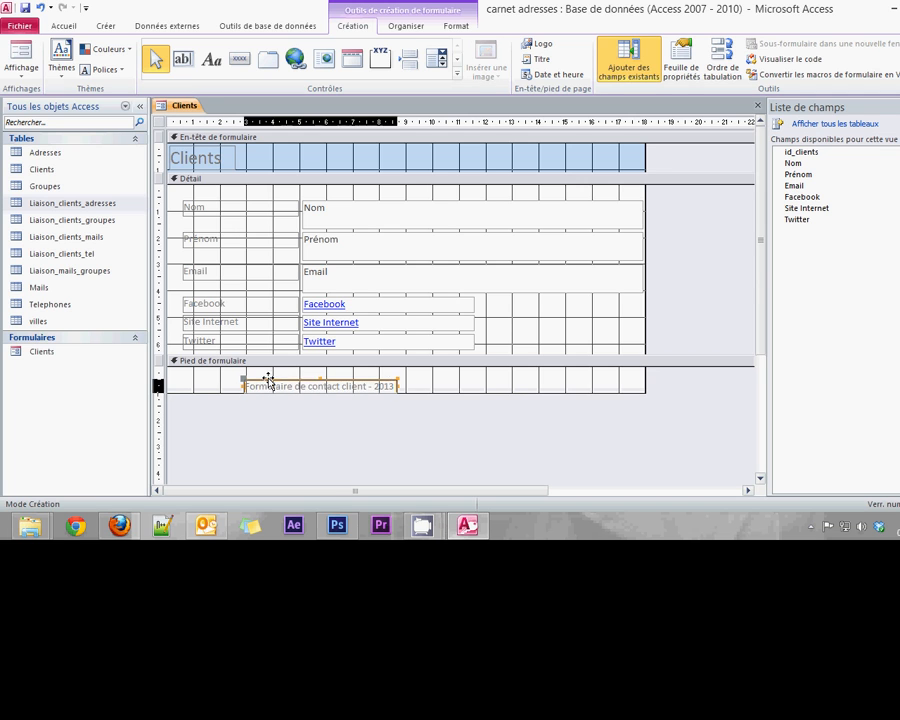
{"action": "left_click_drag", "start_coordinate": [266, 382], "coordinate": [508, 372]}
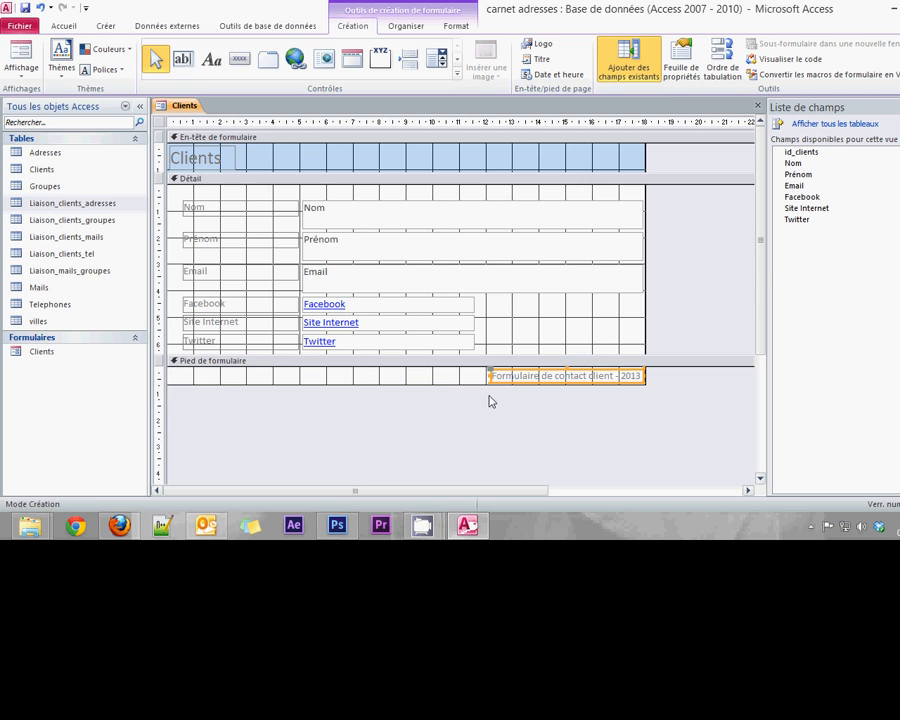
{"action": "left_click", "coordinate": [443, 402]}
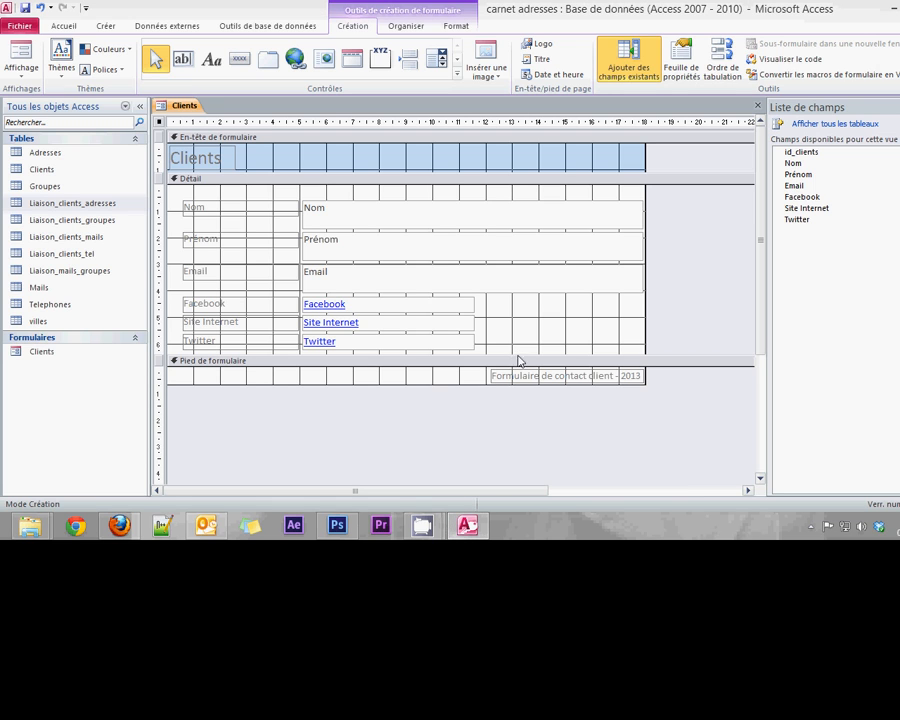
Enlarge the detail section and select the Nom, Prénom and Email text boxes together
{"action": "left_click_drag", "start_coordinate": [517, 356], "coordinate": [517, 427]}
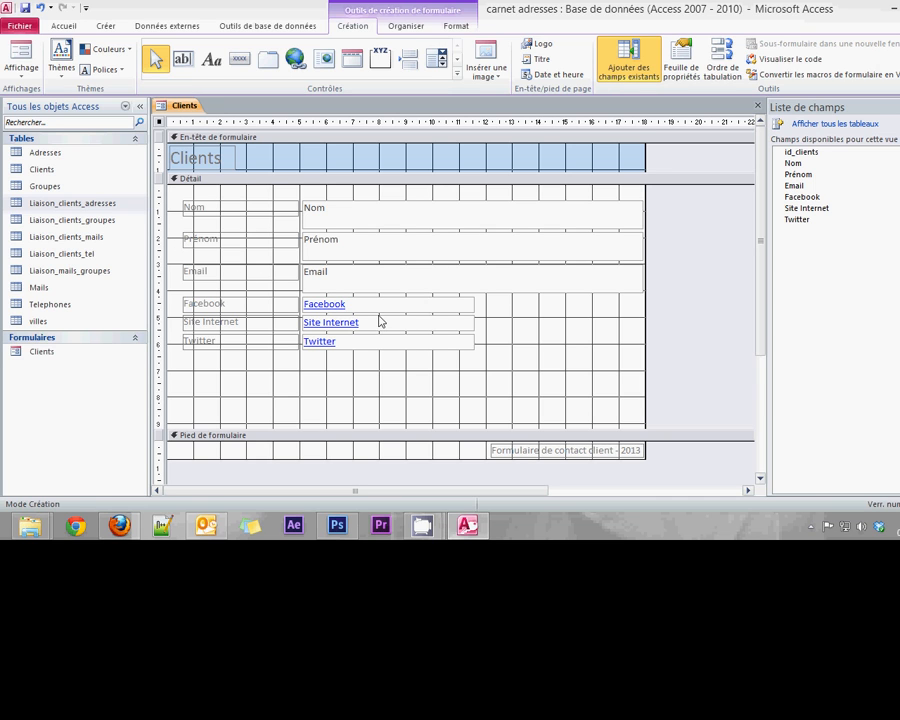
{"action": "left_click", "coordinate": [632, 223]}
{"action": "left_click", "coordinate": [626, 249]}
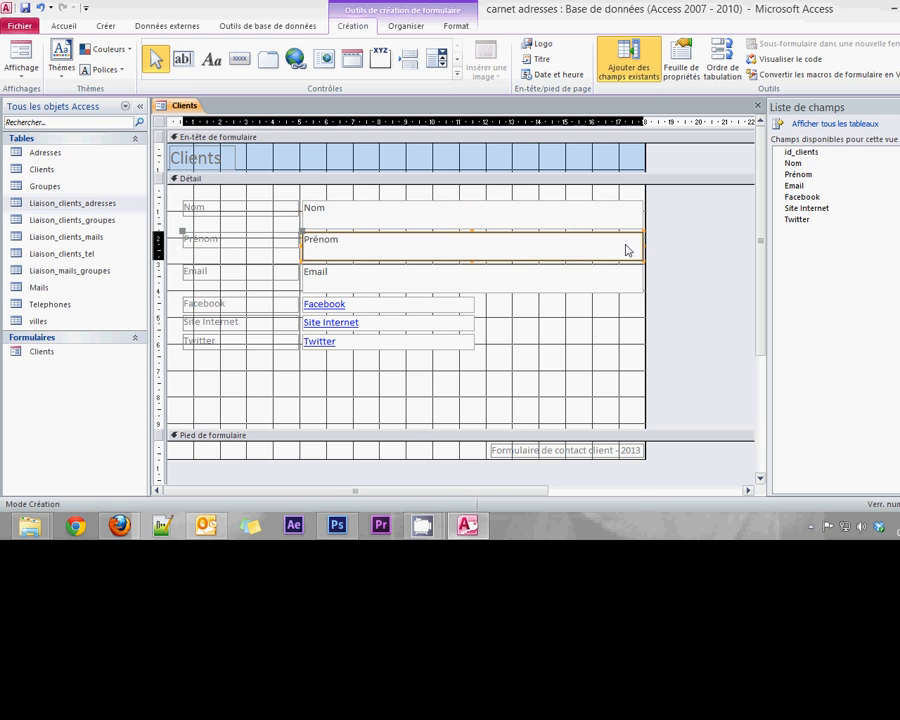
{"action": "left_click", "coordinate": [587, 284]}
{"action": "left_click", "coordinate": [593, 216]}
{"action": "left_click", "coordinate": [588, 248], "text": "shift"}
{"action": "left_click", "coordinate": [585, 283], "text": "shift"}
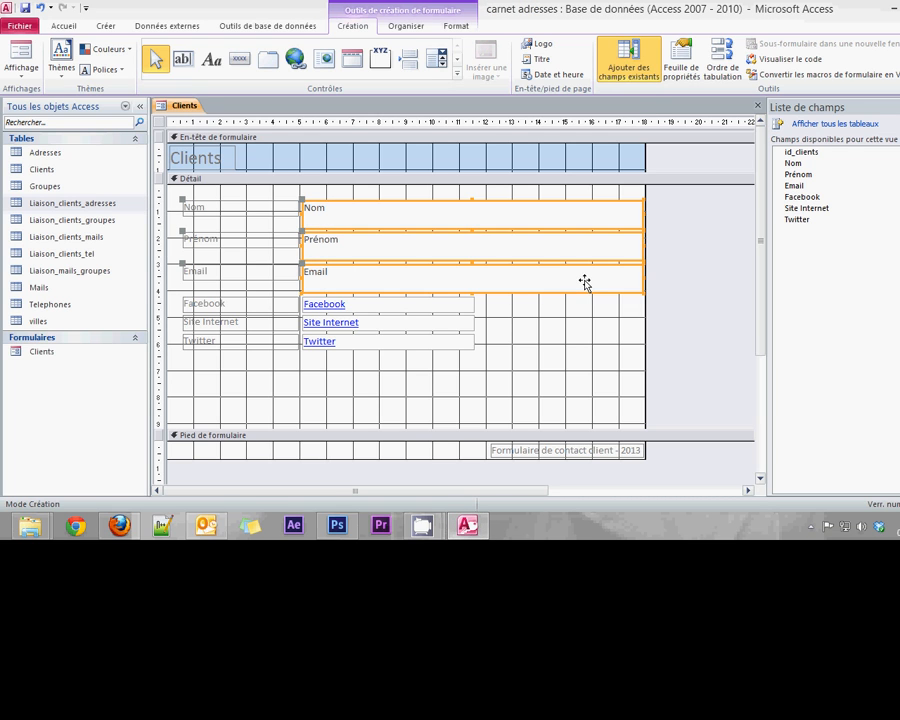
{"action": "left_click", "coordinate": [693, 251]}
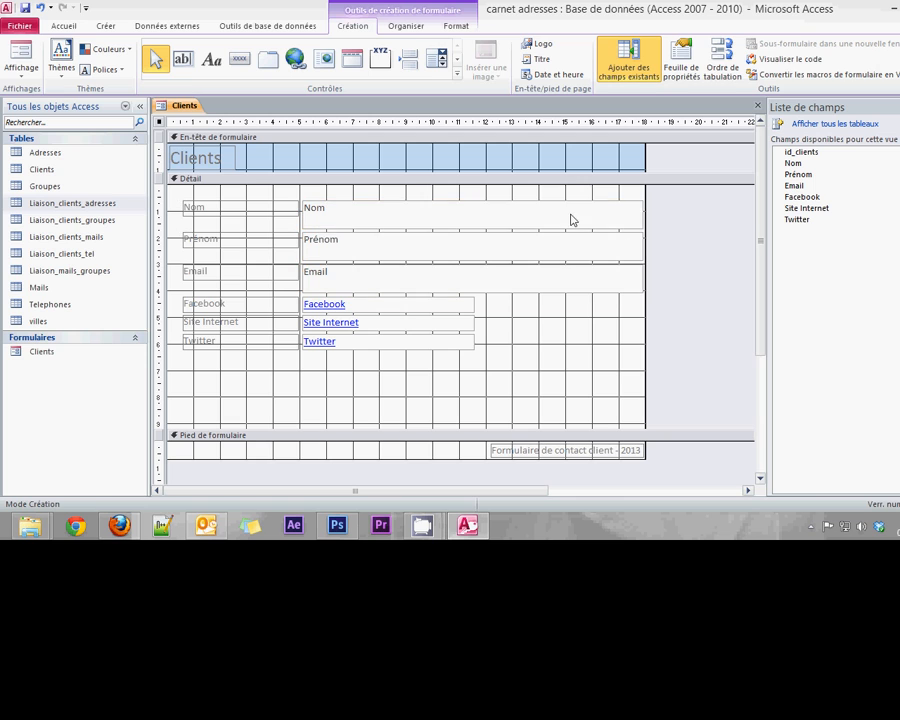
{"action": "left_click", "coordinate": [572, 219]}
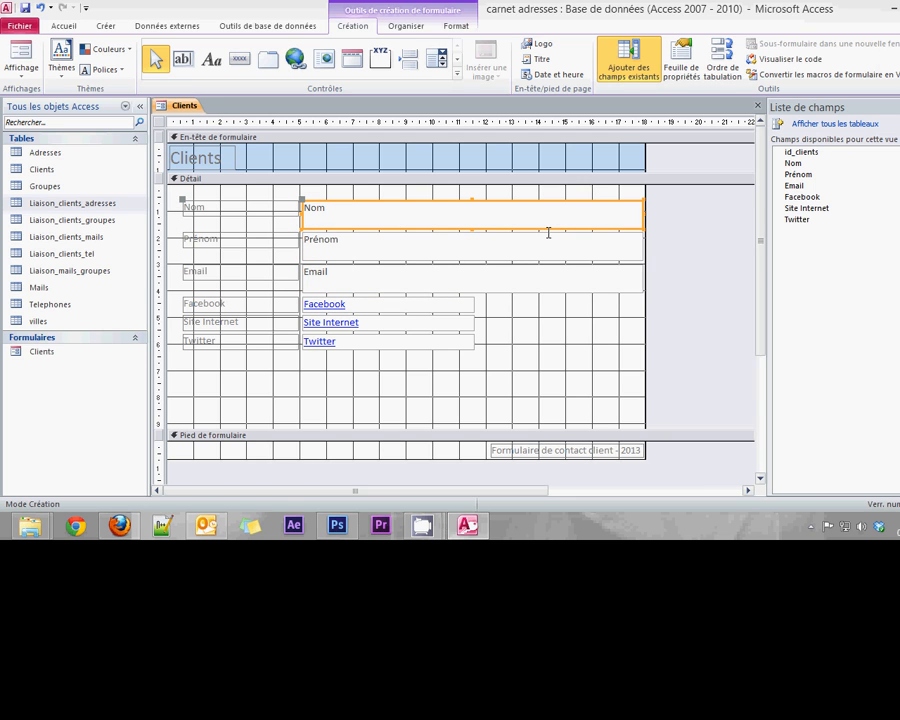
{"action": "left_click", "coordinate": [425, 249], "text": "shift"}
{"action": "left_click", "coordinate": [440, 285], "text": "shift"}
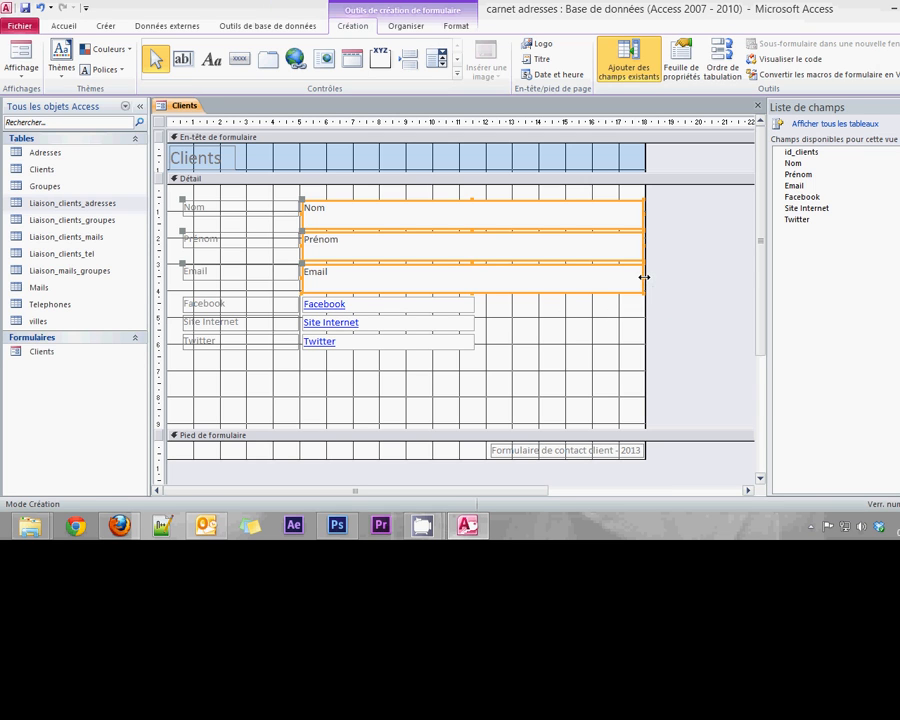
Narrow and shorten the three boxes to match the Facebook box's width and height
{"action": "mouse_move", "coordinate": [643, 275]}
{"action": "left_mouse_down"}
{"action": "mouse_move", "coordinate": [440, 269]}
{"action": "mouse_move", "coordinate": [474, 279]}
{"action": "left_mouse_up"}
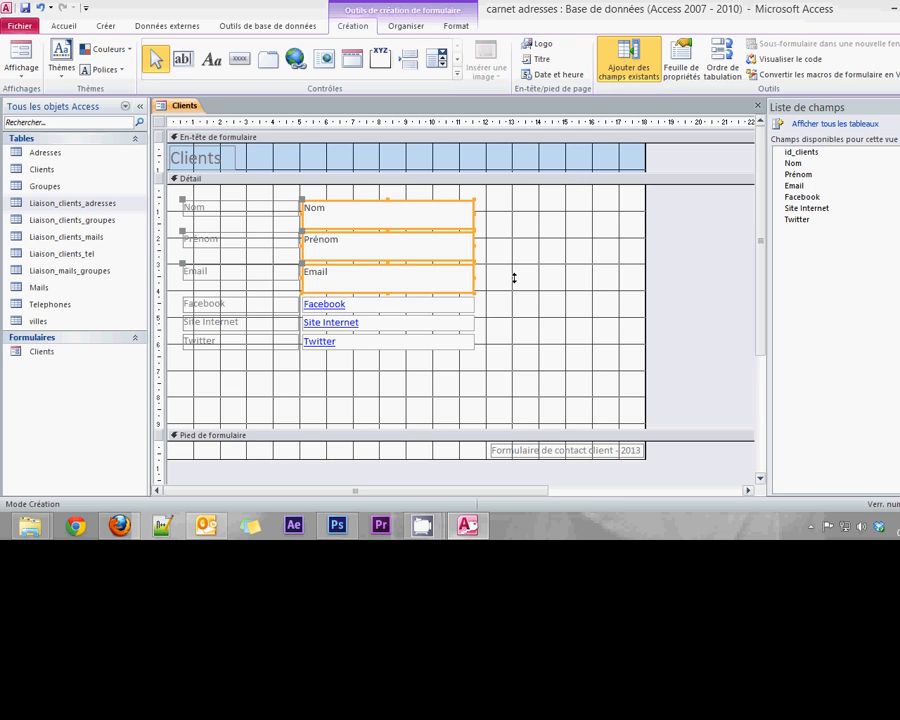
{"action": "left_click", "coordinate": [389, 300]}
{"action": "left_click_drag", "start_coordinate": [389, 300], "coordinate": [388, 280]}
{"action": "left_click", "coordinate": [508, 299]}
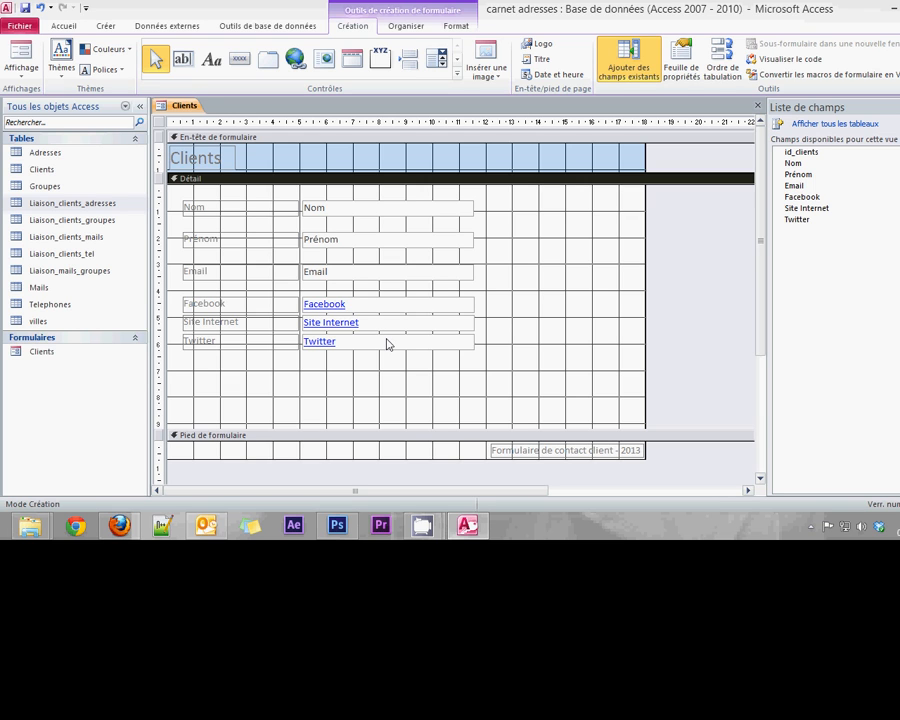
Select all six labels and text boxes in Détail and shift them to the right
{"action": "left_click_drag", "start_coordinate": [237, 191], "coordinate": [605, 348]}
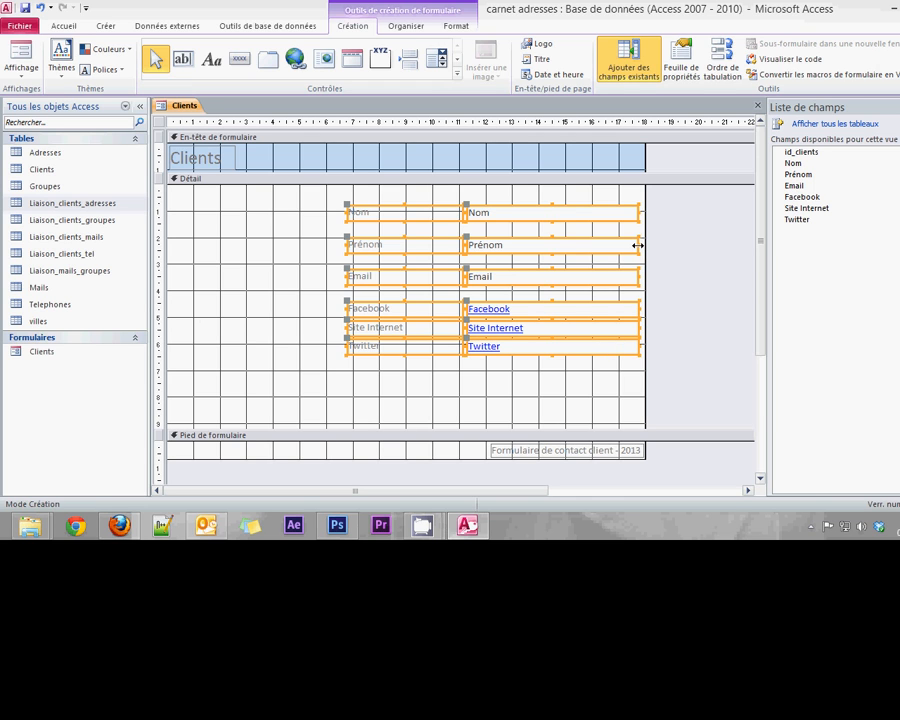
{"action": "left_click", "coordinate": [409, 415]}
{"action": "left_click", "coordinate": [420, 216]}
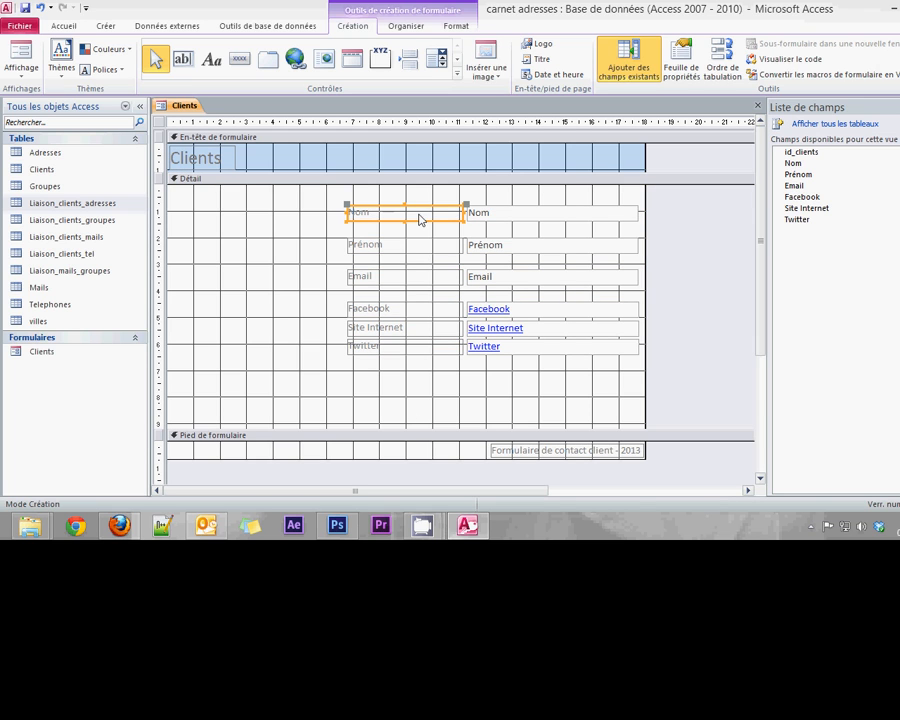
{"action": "left_click", "coordinate": [496, 218]}
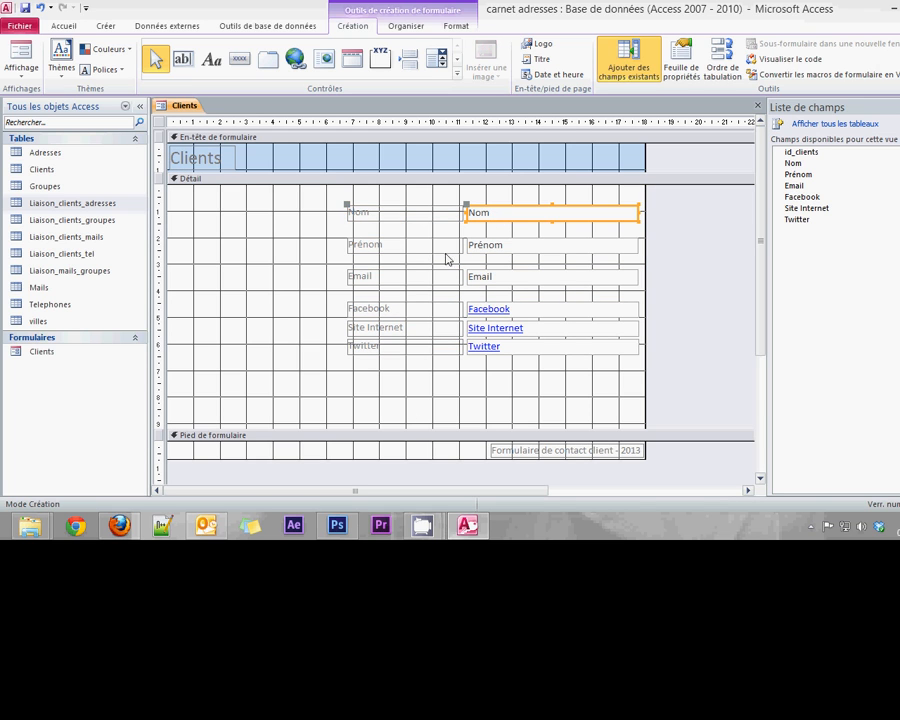
{"action": "key", "text": "Tab"}
{"action": "key", "text": "Tab"}
{"action": "key", "text": "Tab"}
{"action": "key", "text": "Tab"}
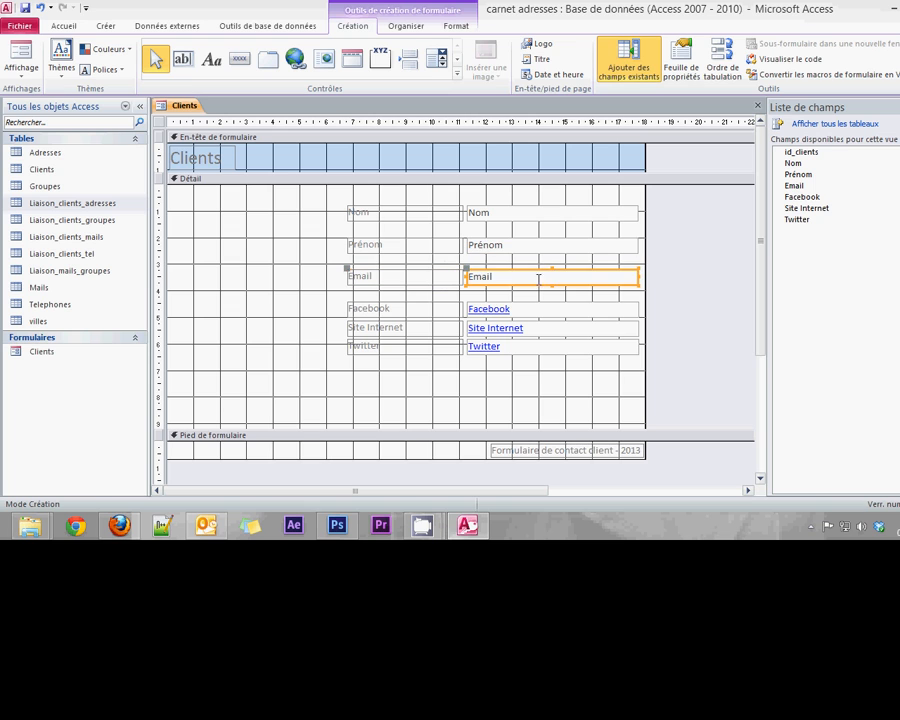
{"action": "left_click", "coordinate": [418, 313]}
{"action": "left_click", "coordinate": [546, 311]}
{"action": "left_click", "coordinate": [487, 377]}
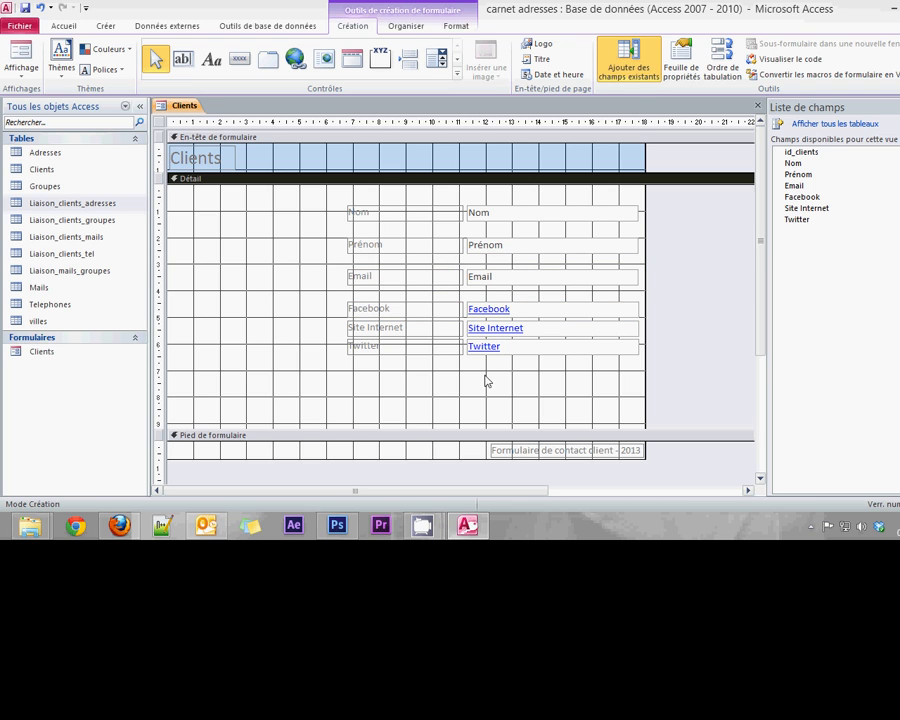
Check the Prénom, Nom and Facebook labels and boxes individually for their placement
{"action": "left_click", "coordinate": [418, 250]}
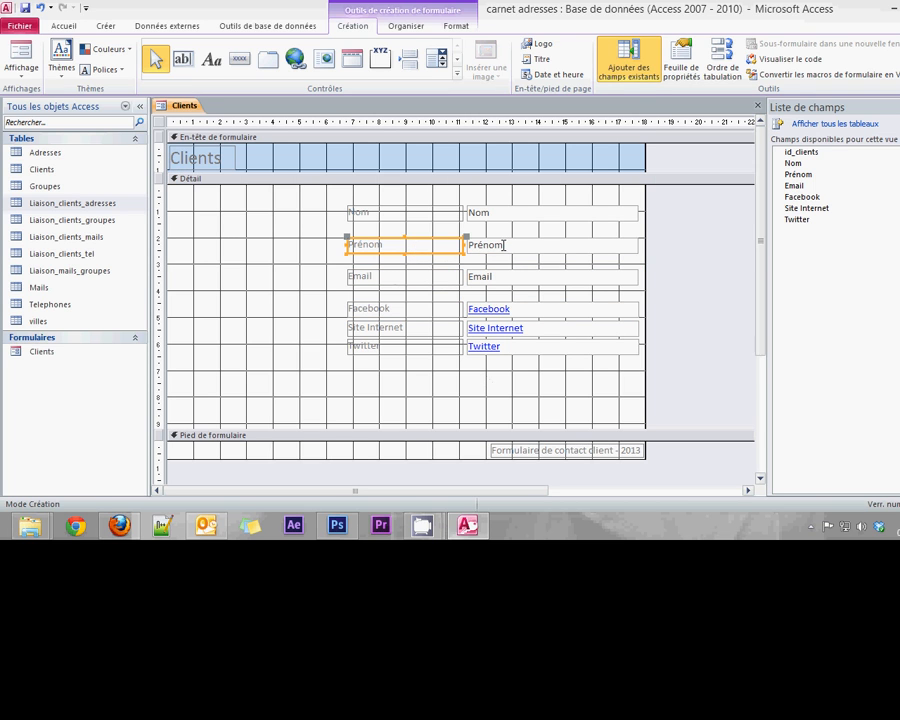
{"action": "left_click", "coordinate": [518, 250]}
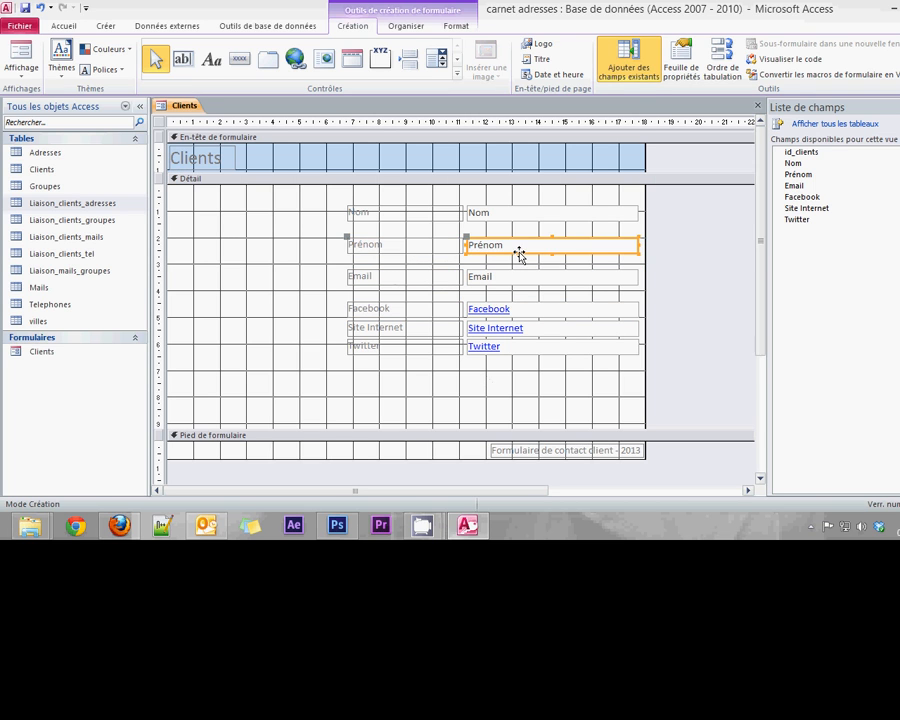
{"action": "left_click", "coordinate": [424, 214]}
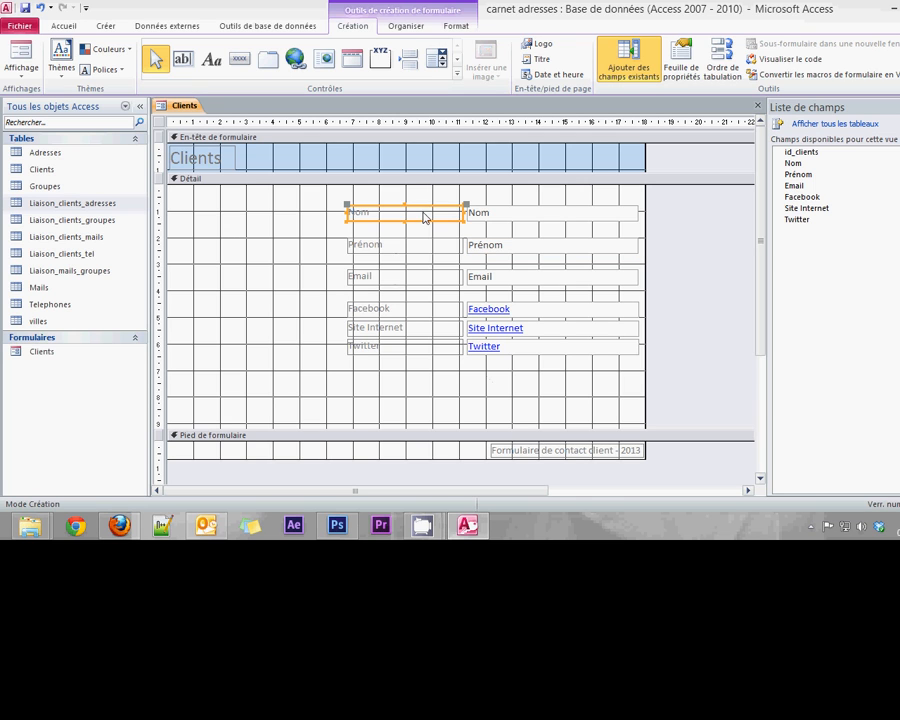
{"action": "left_click", "coordinate": [510, 215]}
{"action": "left_click", "coordinate": [379, 311]}
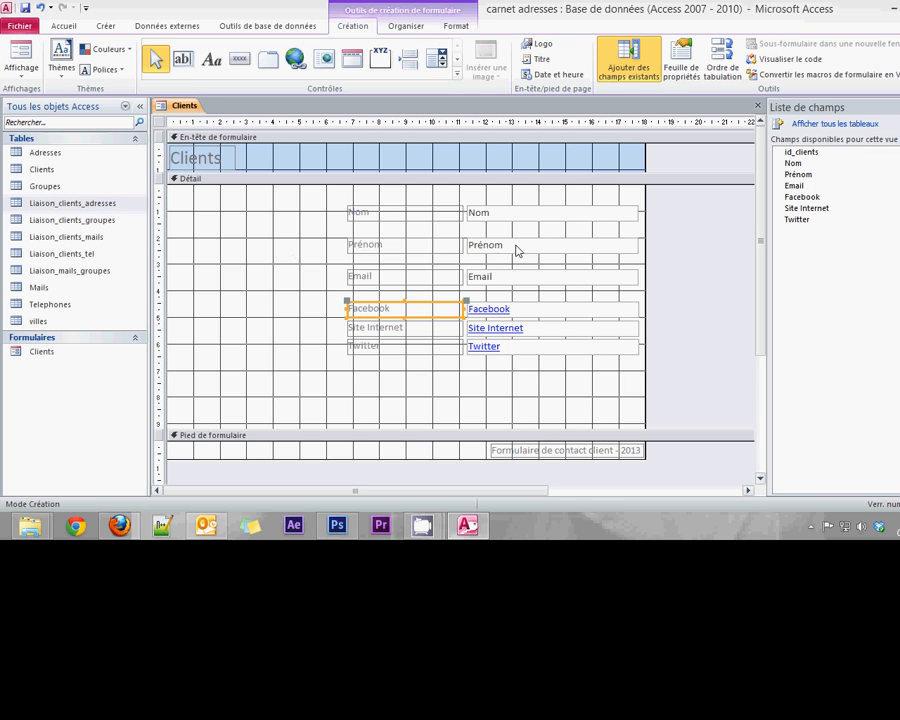
{"action": "left_click", "coordinate": [422, 250]}
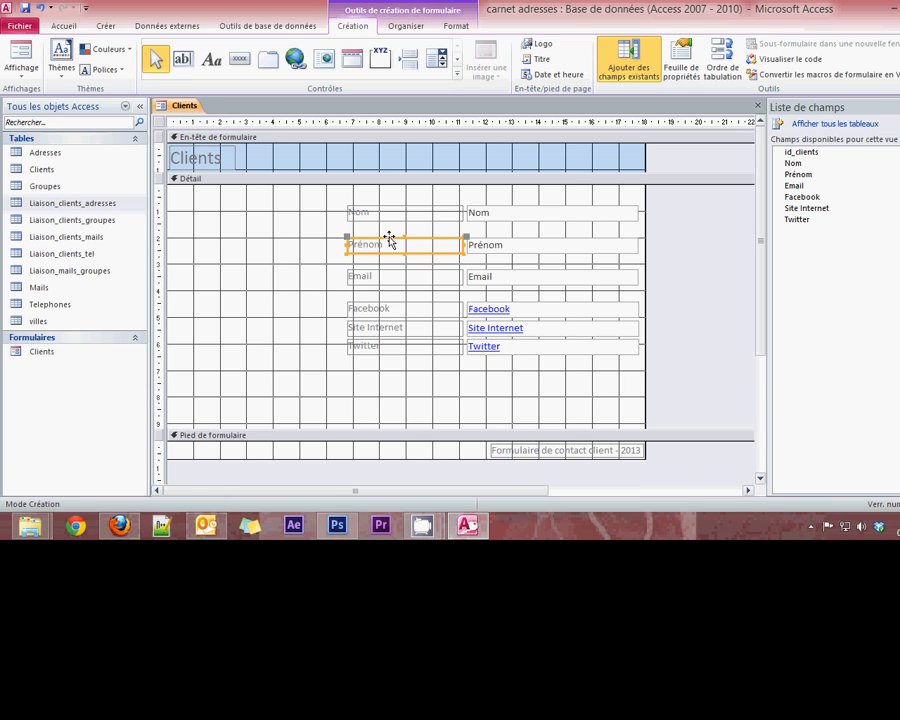
Move the Prénom row up under Nom and the Email row up under Prénom
{"action": "left_click_drag", "start_coordinate": [388, 238], "coordinate": [390, 224]}
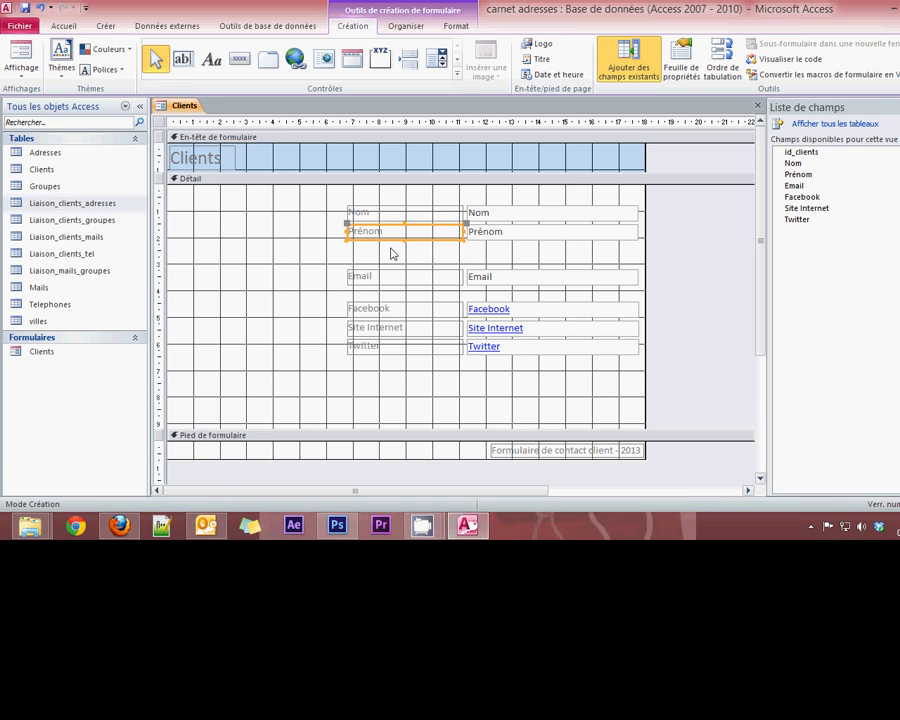
{"action": "left_click", "coordinate": [391, 273]}
{"action": "left_click_drag", "start_coordinate": [391, 272], "coordinate": [390, 241]}
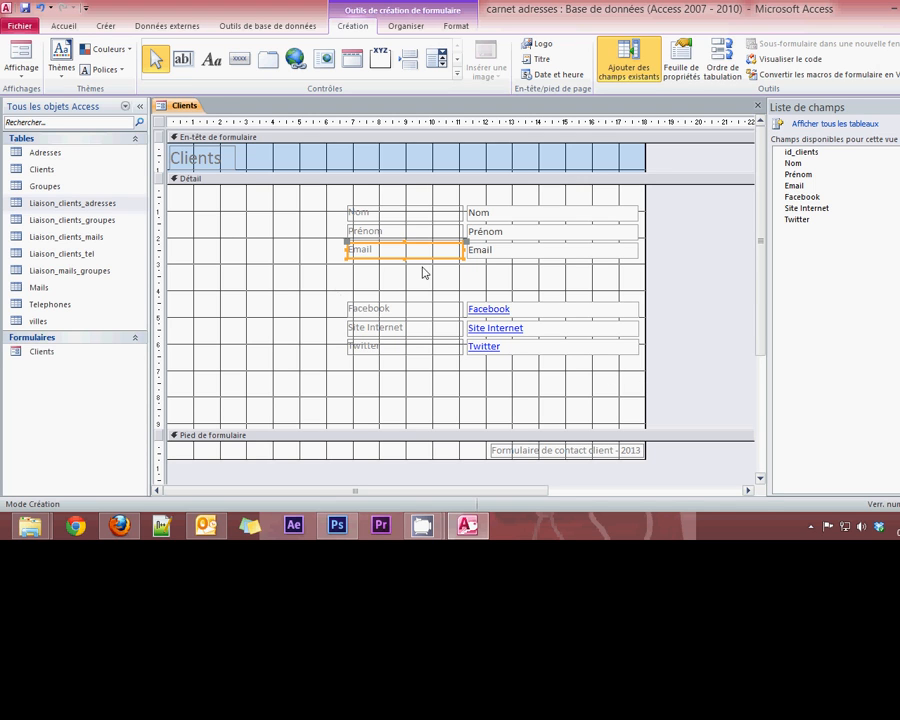
{"action": "left_click", "coordinate": [342, 289]}
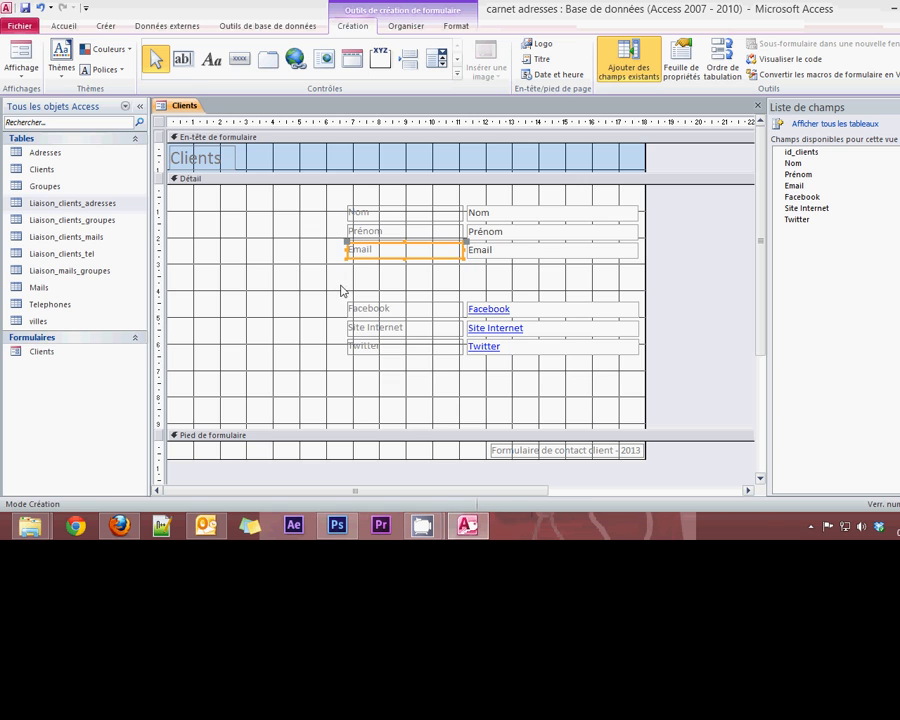
Raise the Facebook, Site Internet and Twitter rows together to sit just under Email
{"action": "left_click_drag", "start_coordinate": [588, 378], "coordinate": [593, 368]}
{"action": "left_click_drag", "start_coordinate": [532, 306], "coordinate": [532, 261]}
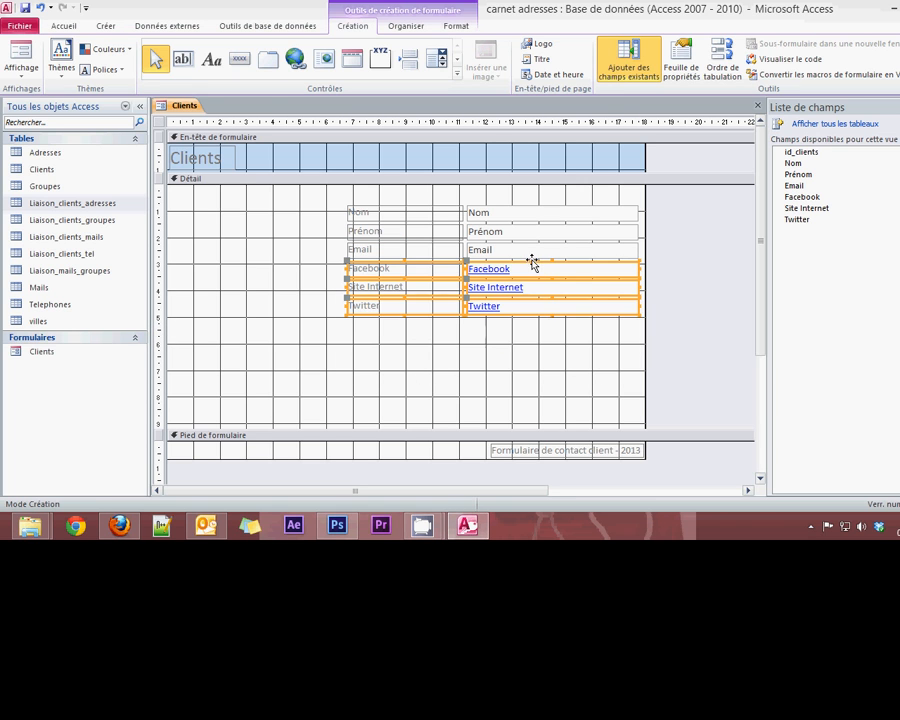
{"action": "left_click", "coordinate": [506, 358]}
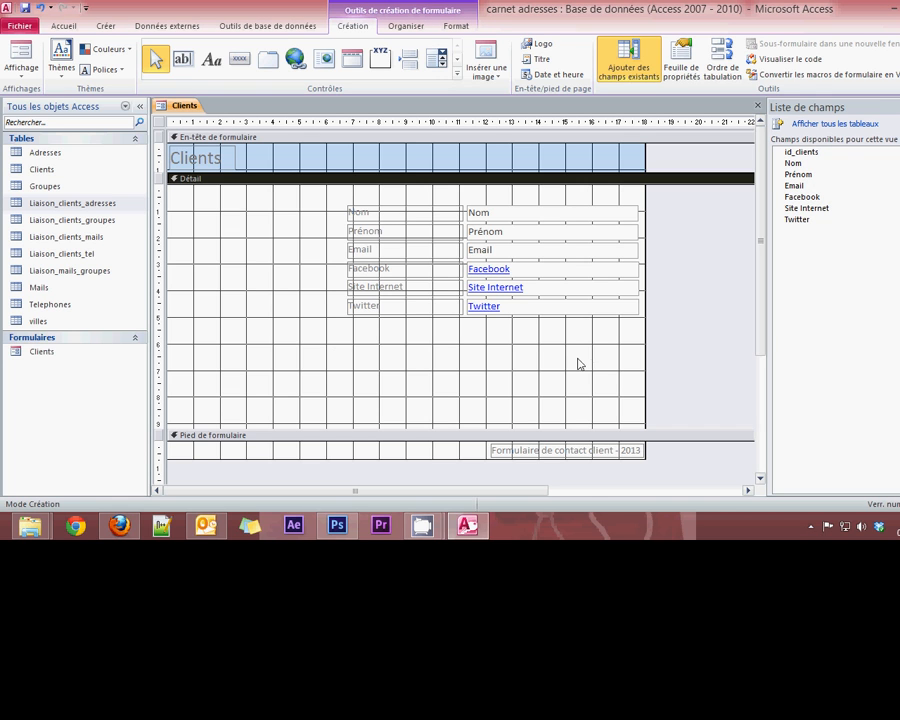
{"action": "left_click", "coordinate": [681, 62]}
Close Design view and open the Clients form in Form view for data entry
{"action": "left_click", "coordinate": [757, 106]}
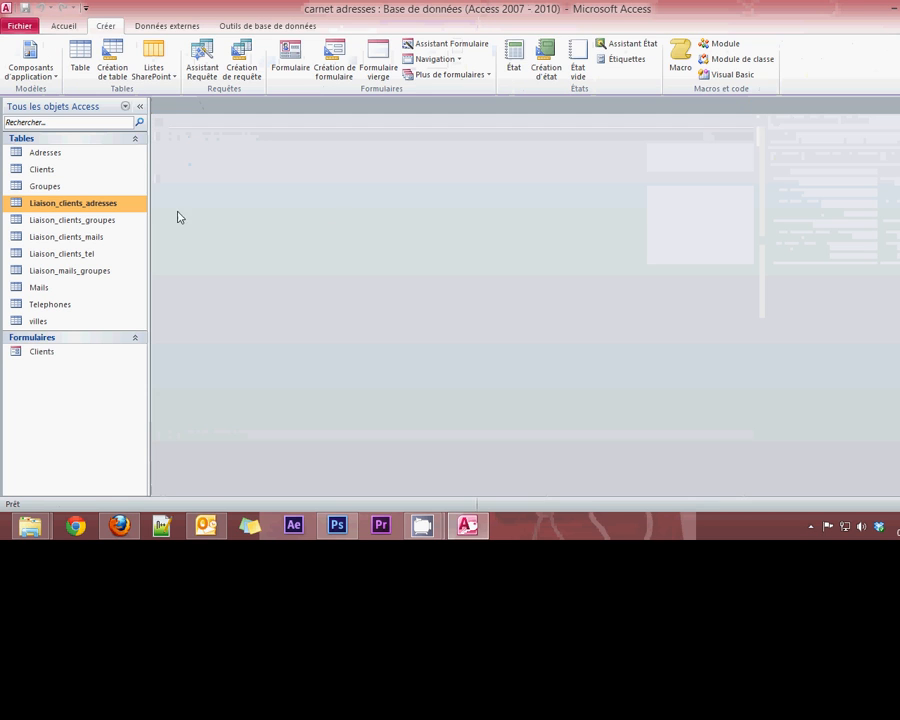
{"action": "double_click", "coordinate": [46, 354]}
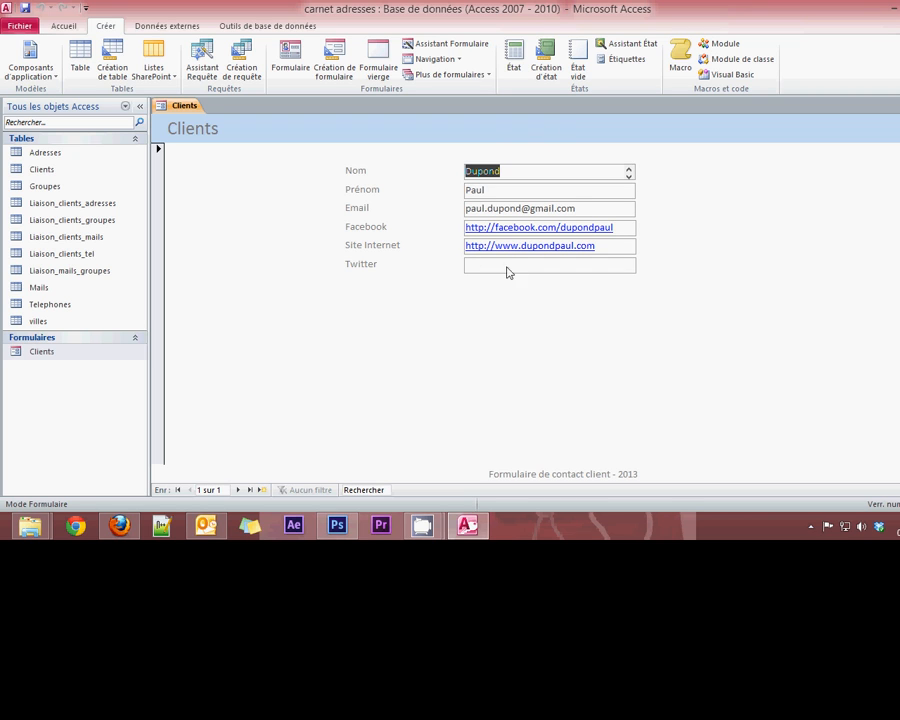
{"action": "left_click", "coordinate": [516, 190]}
{"action": "left_click", "coordinate": [584, 206]}
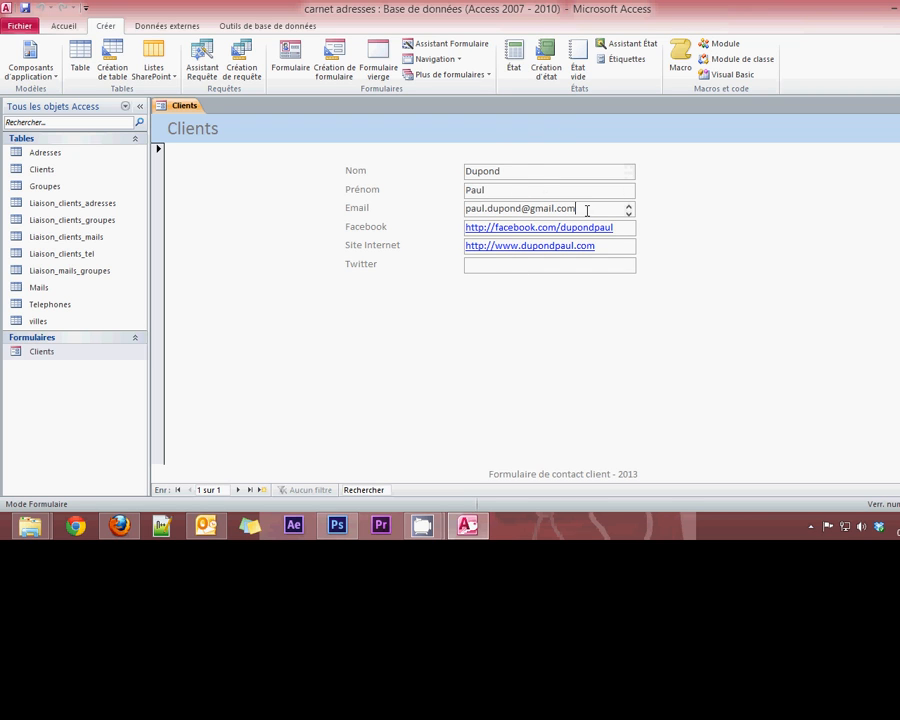
{"action": "left_click", "coordinate": [516, 188]}
{"action": "left_click", "coordinate": [599, 206]}
Type 'o' to amend the first client's record, then move to a new blank record
{"action": "left_click", "coordinate": [494, 265]}
{"action": "type", "text": "o"}
{"action": "left_click", "coordinate": [518, 173]}
{"action": "left_click", "coordinate": [239, 490]}
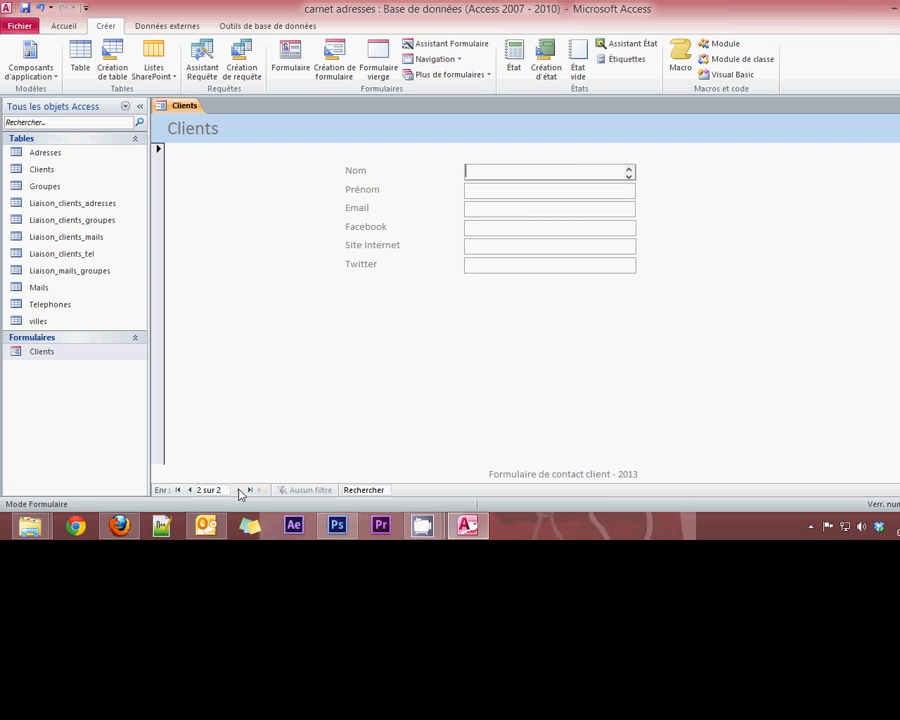
Start a new blank client record and fill in the test client's last name and first name
{"action": "left_click", "coordinate": [189, 490]}
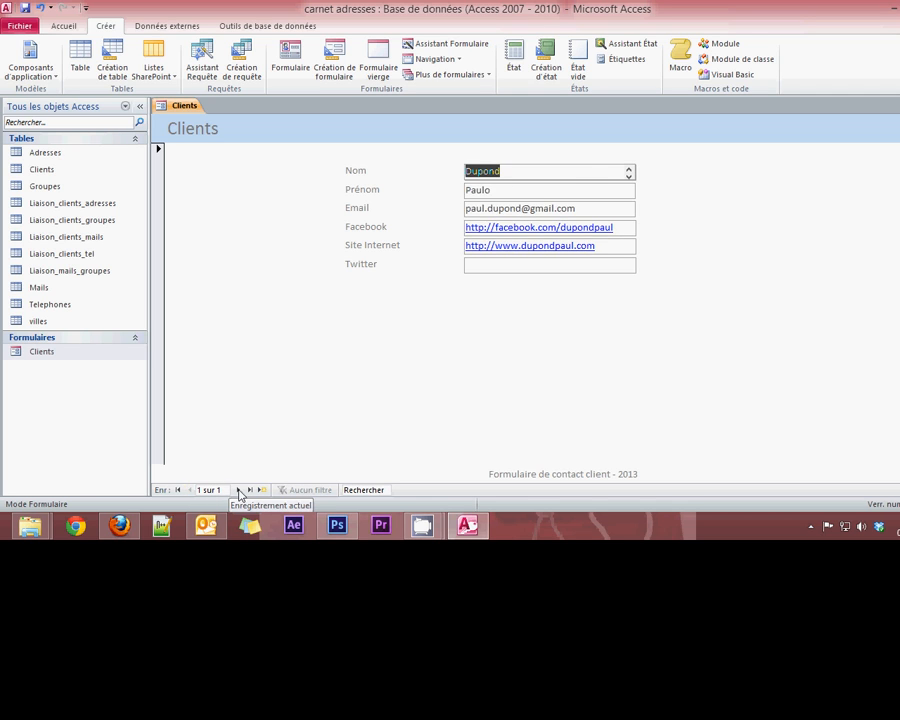
{"action": "left_click", "coordinate": [238, 490]}
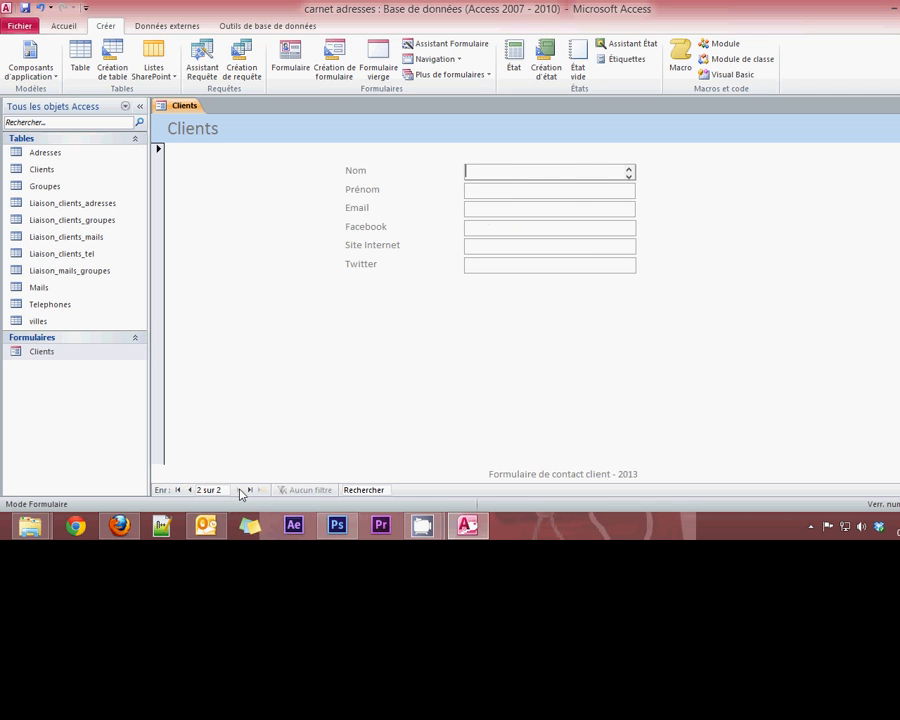
{"action": "left_click", "coordinate": [490, 172]}
{"action": "type", "text": "Test"}
{"action": "left_click", "coordinate": [491, 188]}
{"action": "type", "text": "Henry"}
Add the test client's e-mail address, leave Facebook empty, and close the Clients form
{"action": "left_click", "coordinate": [491, 209]}
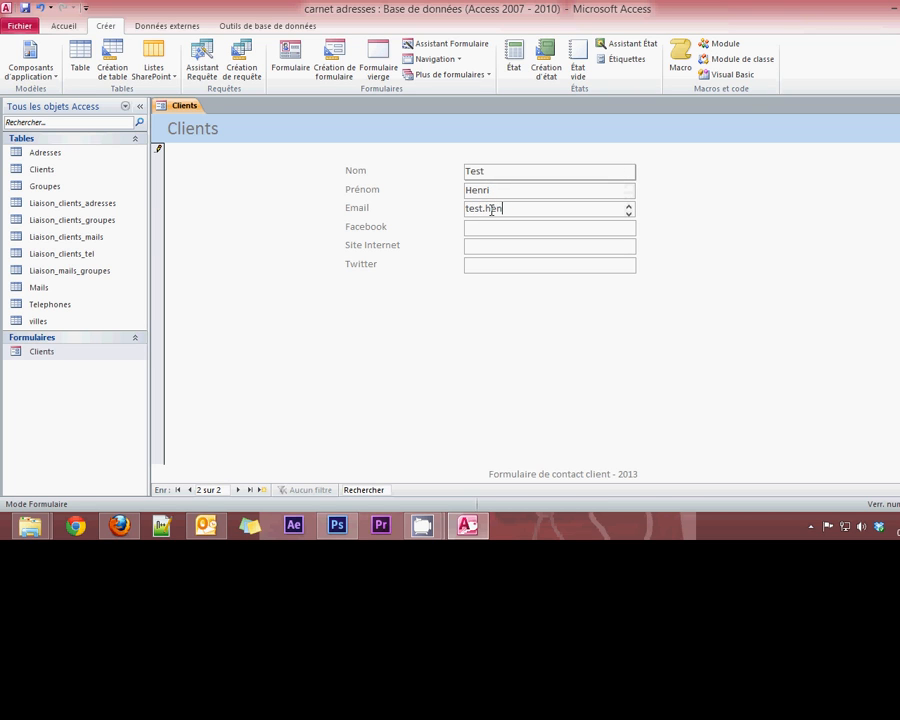
{"action": "left_click", "coordinate": [486, 225]}
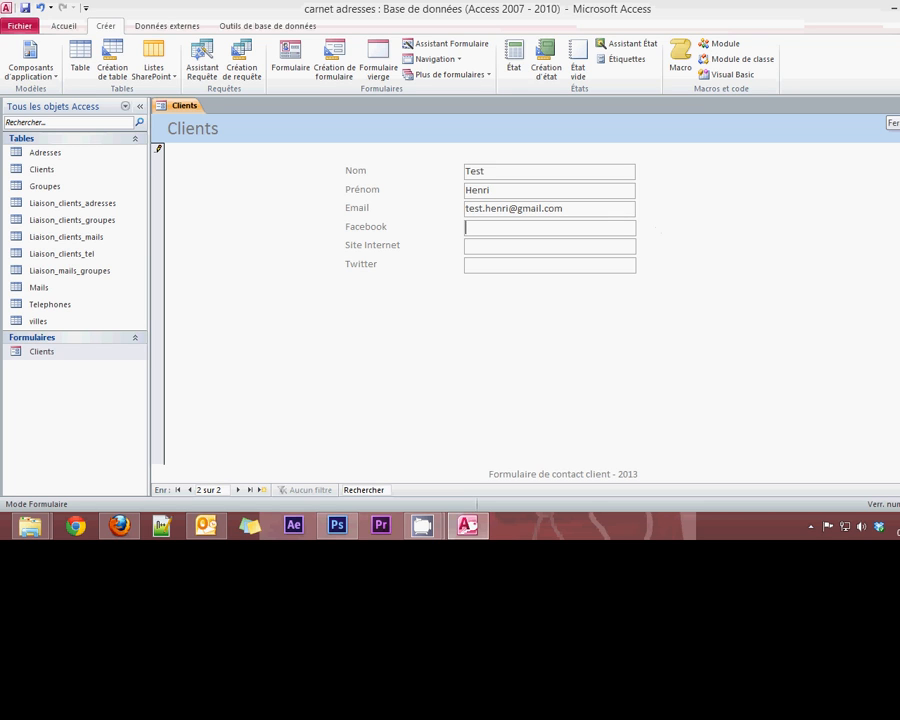
{"action": "left_click", "coordinate": [893, 106]}
Open the Clients table in Datasheet view to check both form-entered client records
{"action": "left_click", "coordinate": [32, 172]}
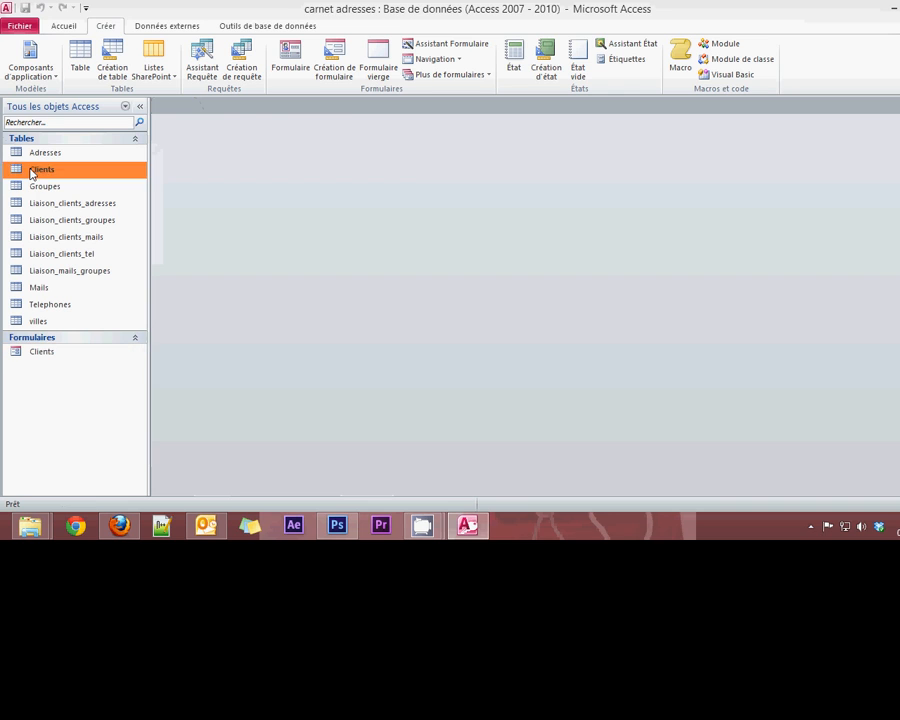
{"action": "double_click", "coordinate": [32, 172]}
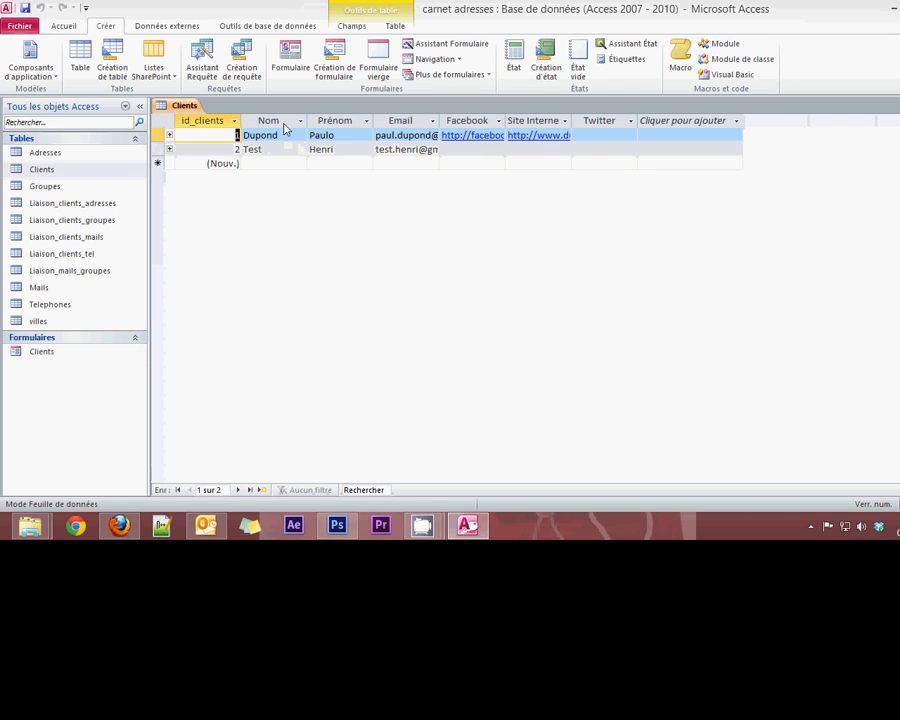